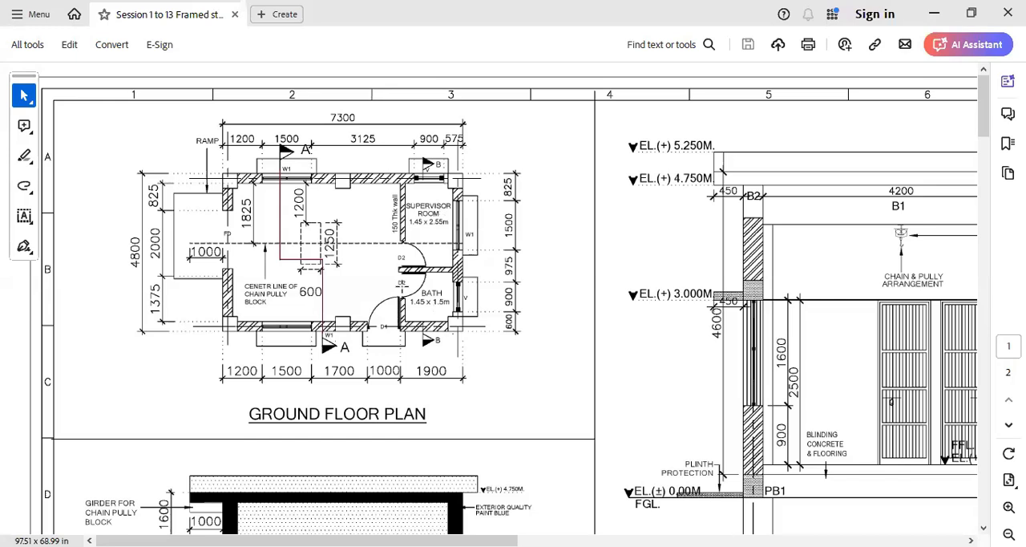
# - Examine the structural layout at EL.(+) 0.350M level, tracing the outer plinth beam centre lines and marking the extent of all four sides
pyautogui.scroll(-10, 401, 282)
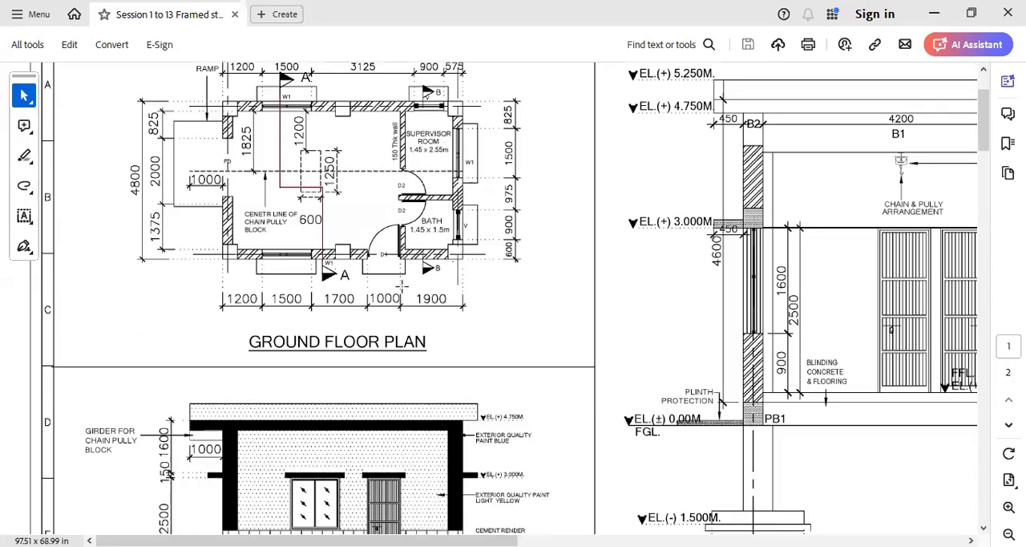
pyautogui.scroll(-4, 405, 287)
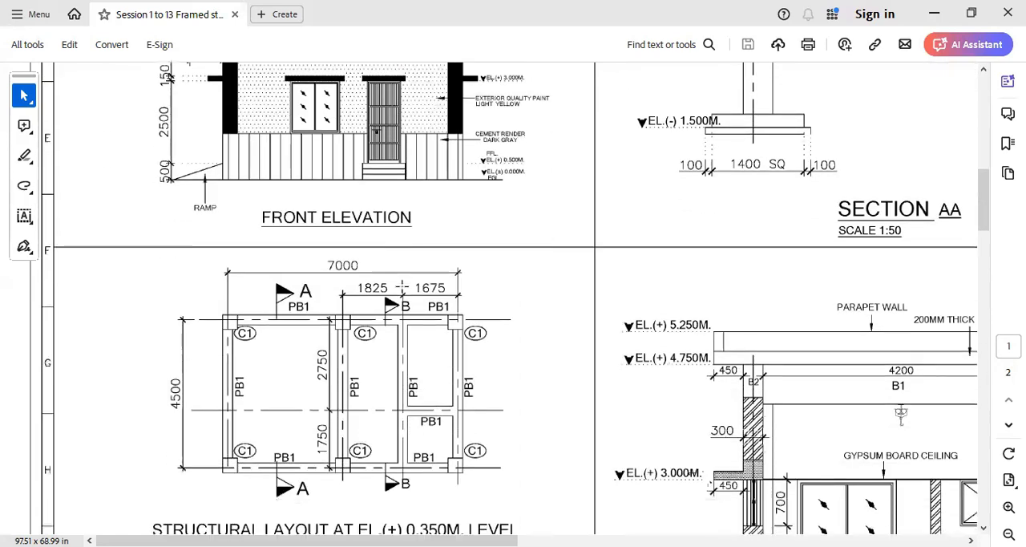
pyautogui.scroll(-1, 402, 285)
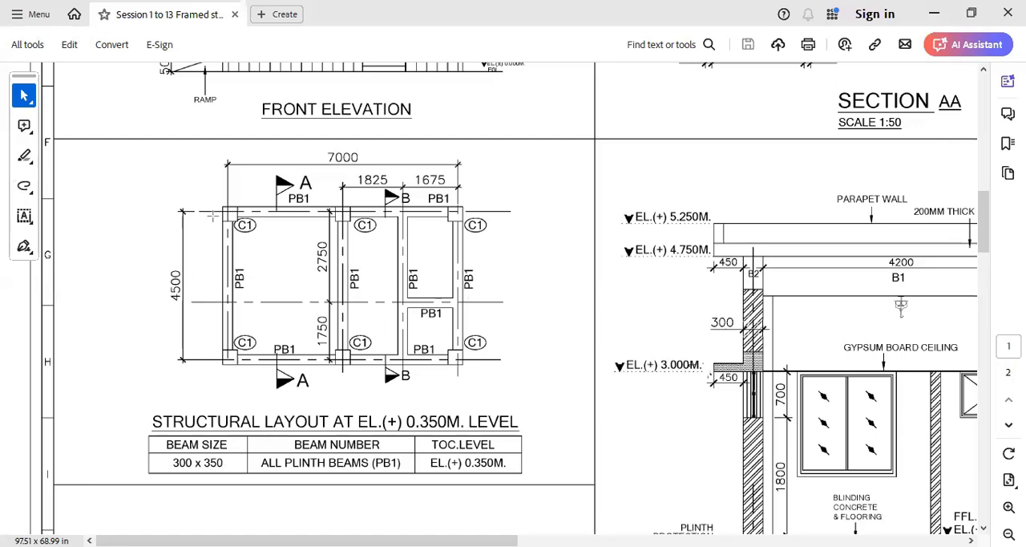
pyautogui.moveTo(228, 212); pyautogui.dragTo(459, 363)
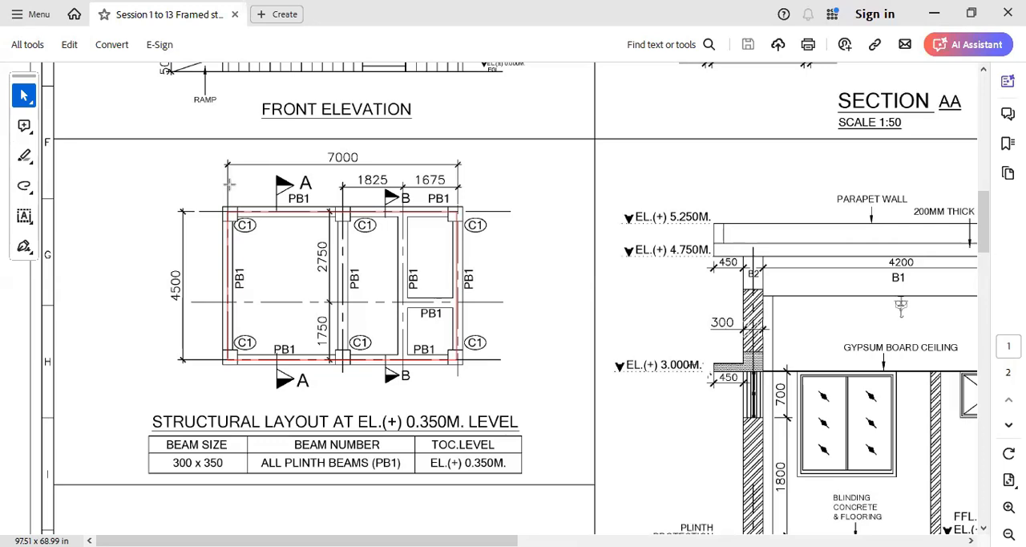
pyautogui.moveTo(227, 180); pyautogui.dragTo(458, 179)
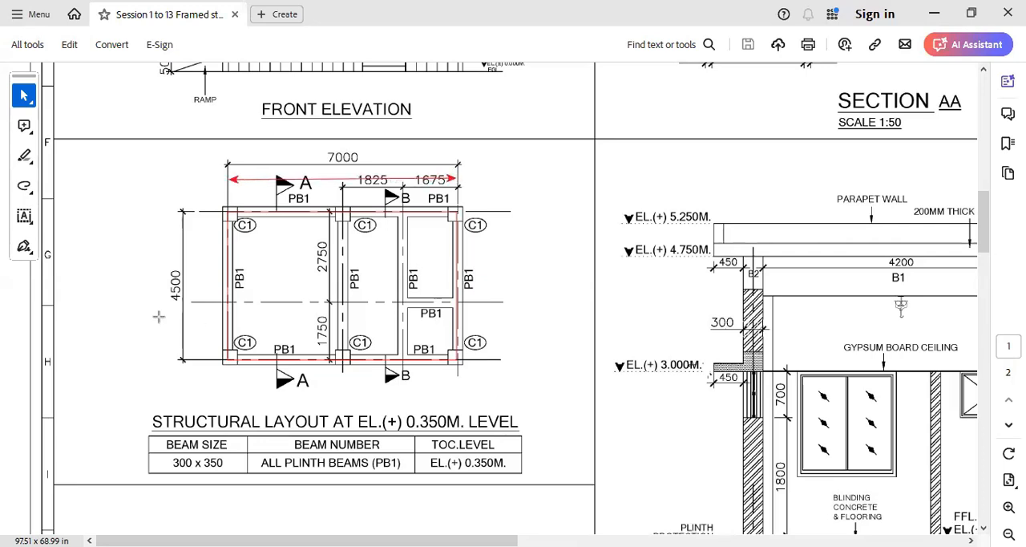
pyautogui.moveTo(202, 212); pyautogui.dragTo(201, 361)
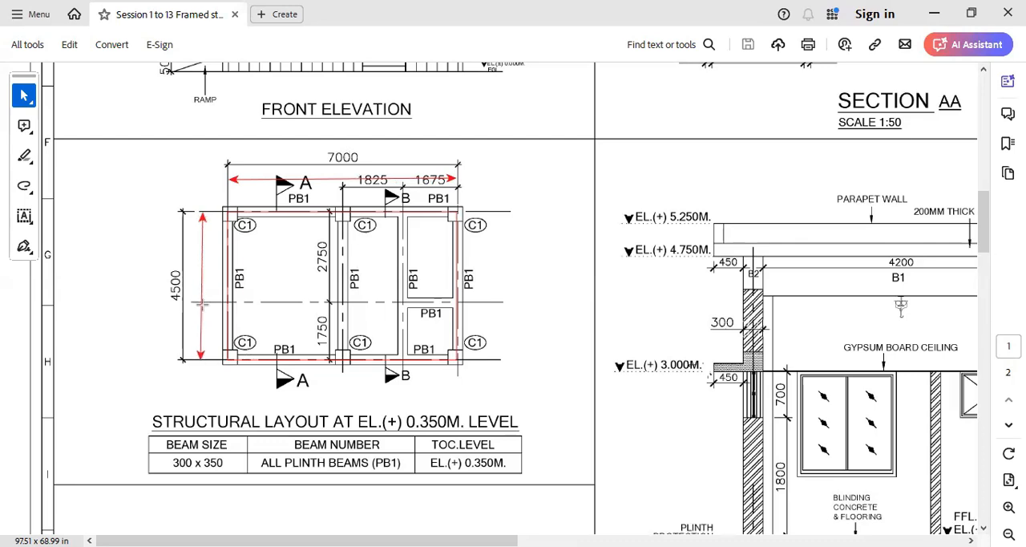
pyautogui.moveTo(231, 375); pyautogui.dragTo(253, 375)
pyautogui.moveTo(406, 375); pyautogui.dragTo(458, 375)
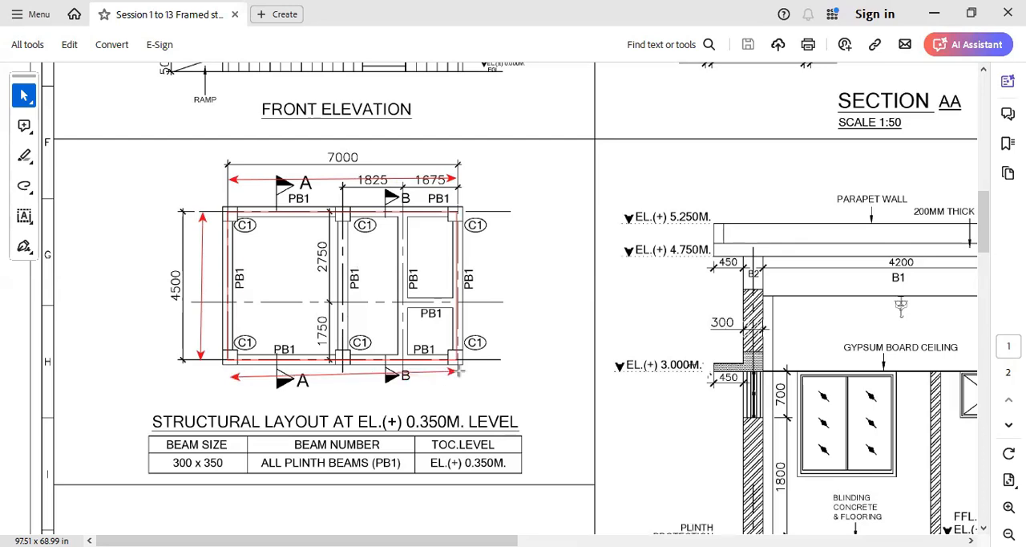
pyautogui.moveTo(499, 211); pyautogui.dragTo(495, 367)
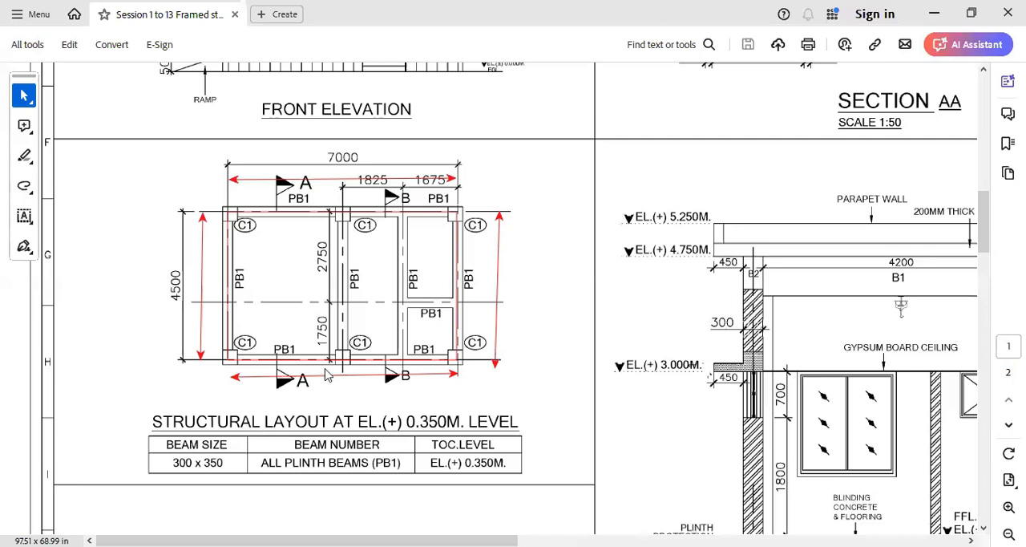
pyautogui.press('Escape')
# - Switch to the blank Excel workbook and enter the headers SL No in A2 and Descriptions in B2
pyautogui.hotkey('alt', 'Tab')
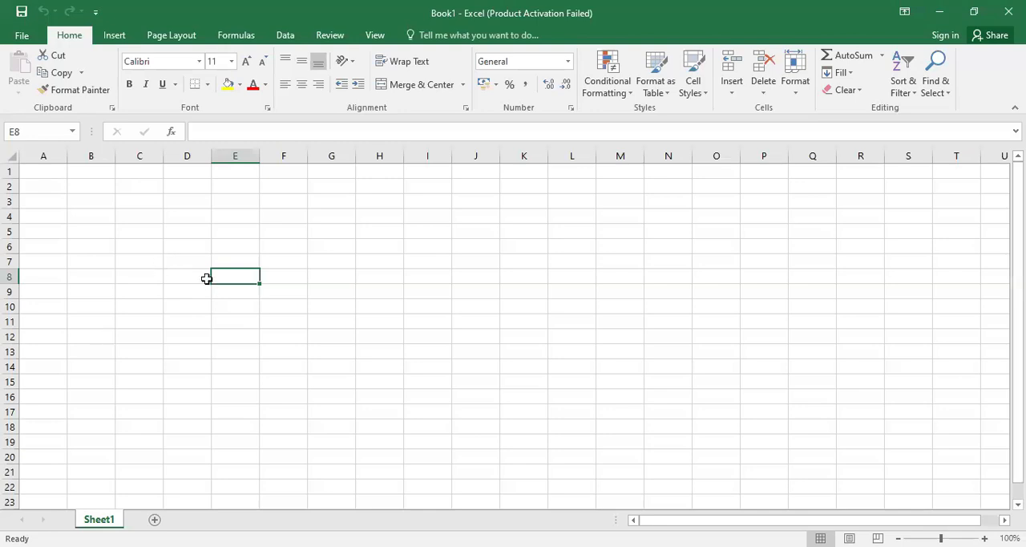
pyautogui.click(97, 227)
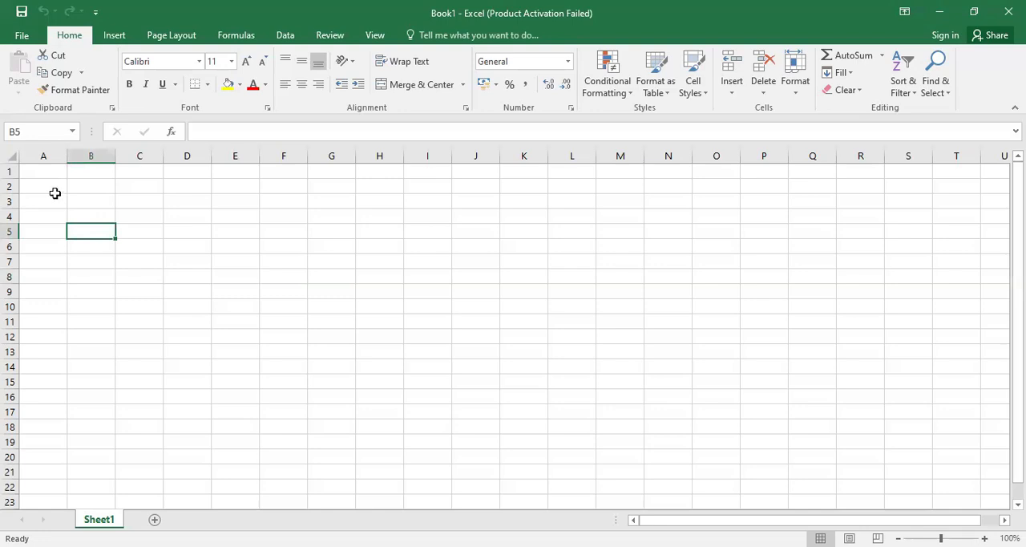
pyautogui.click(54, 199)
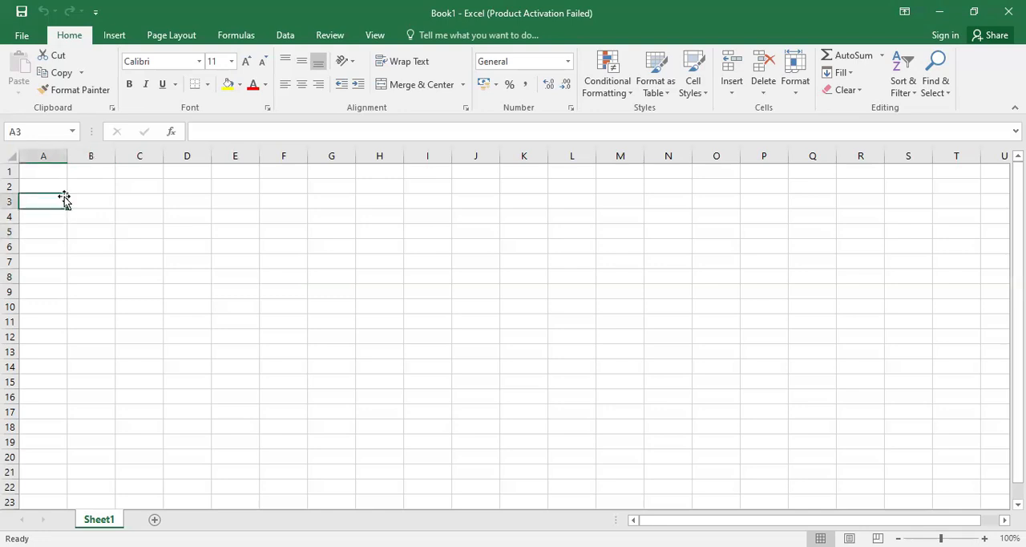
pyautogui.click(104, 231)
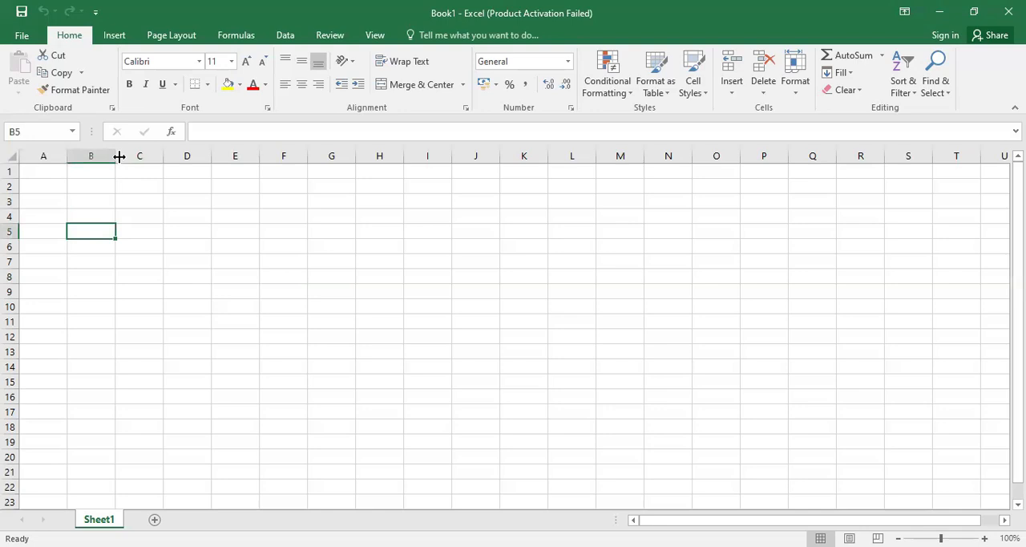
pyautogui.click(50, 188)
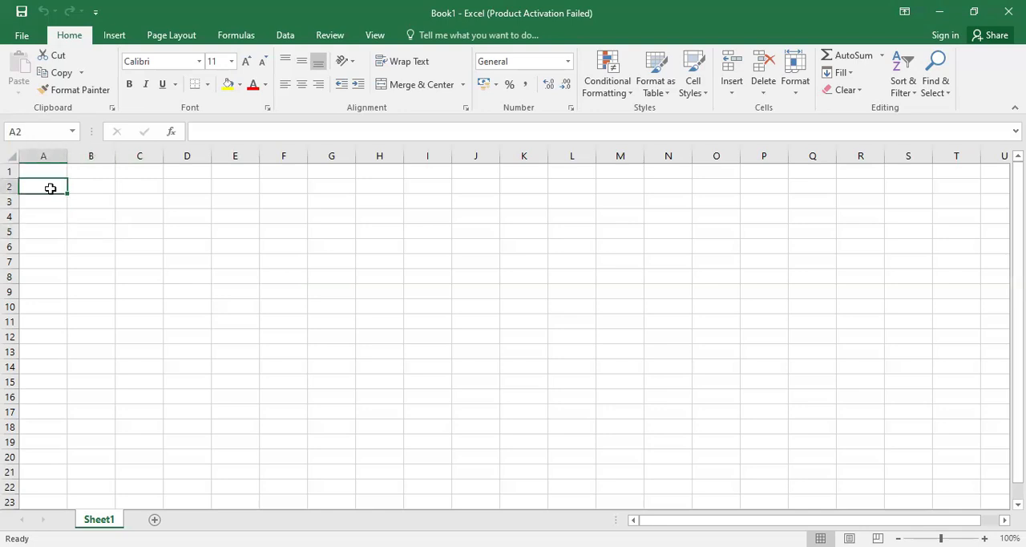
pyautogui.write('SL No')
pyautogui.press('Tab')
pyautogui.write('Descriptions')
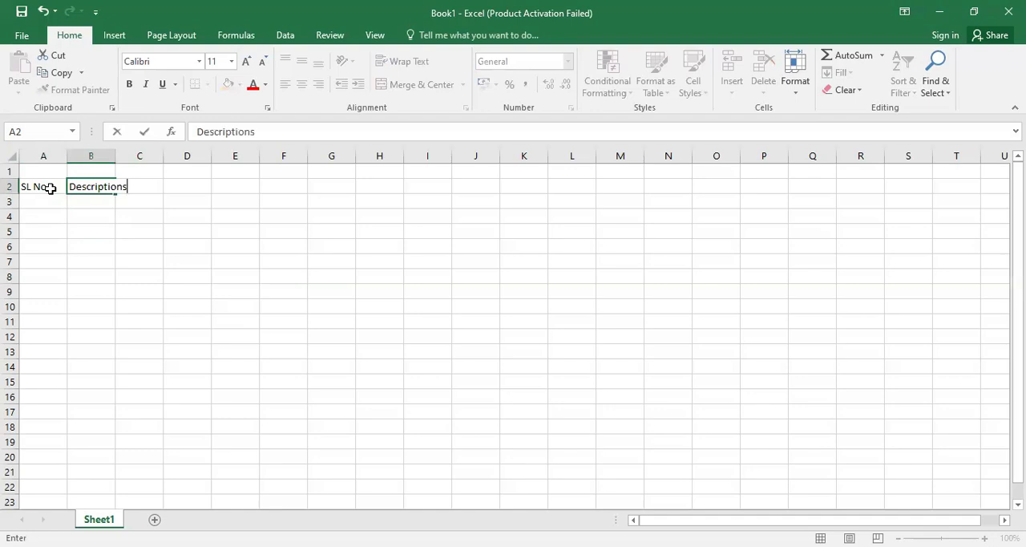
pyautogui.press('Tab')
# - Enter the headers Nos, Length, Bredth and Depth in cells C2 to F2
pyautogui.write('N')
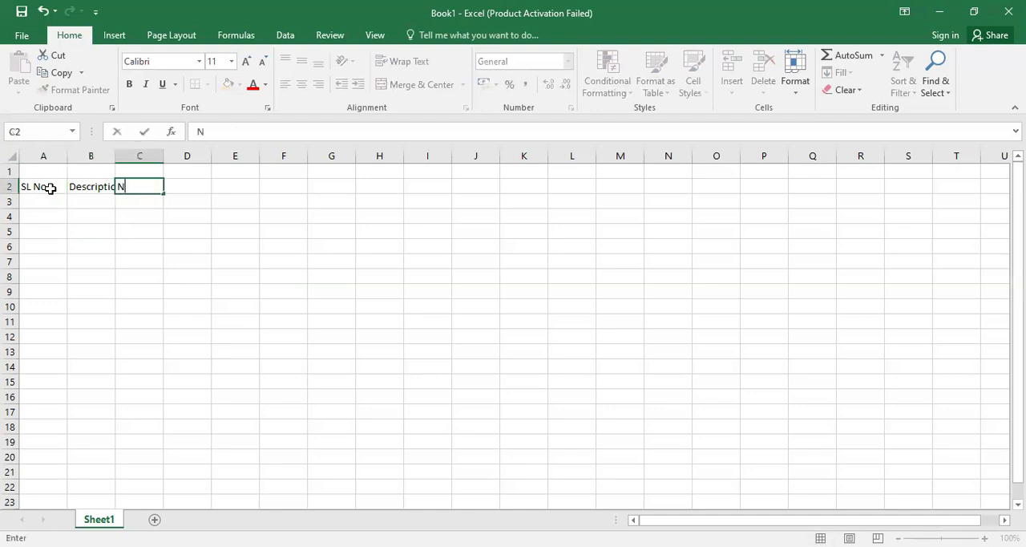
pyautogui.write('os')
pyautogui.press('Tab')
pyautogui.write('Length')
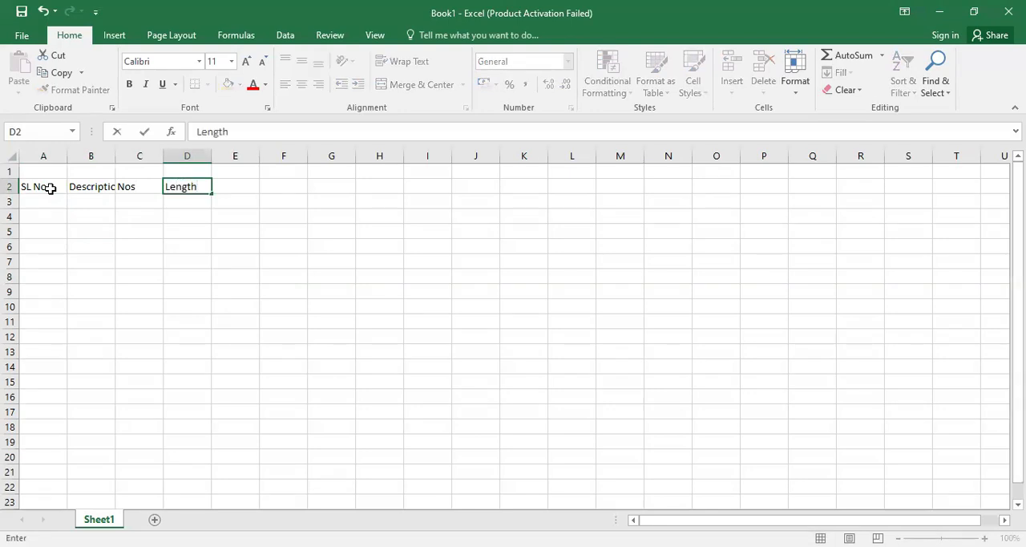
pyautogui.press('Tab')
pyautogui.write('Bredth')
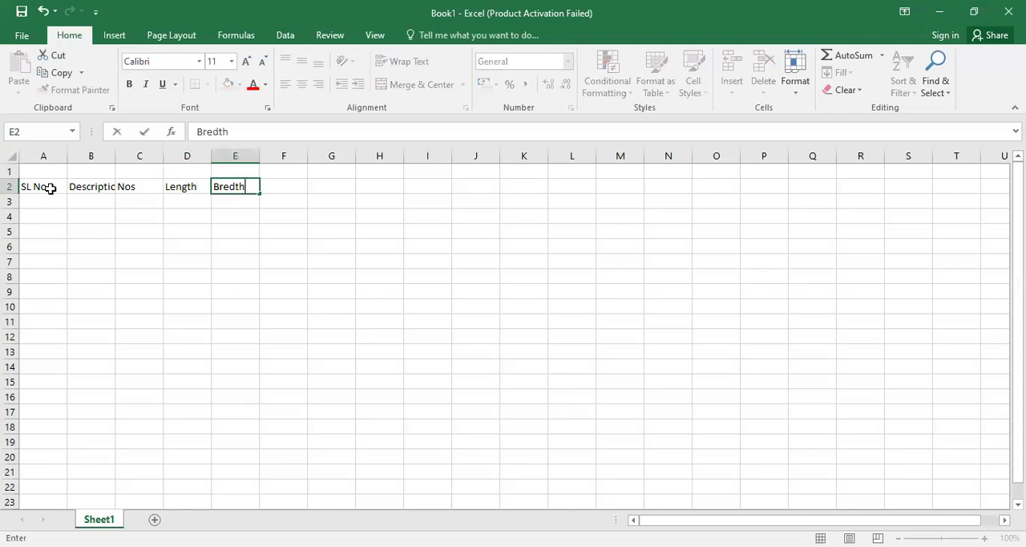
pyautogui.press('Tab')
pyautogui.write('D')
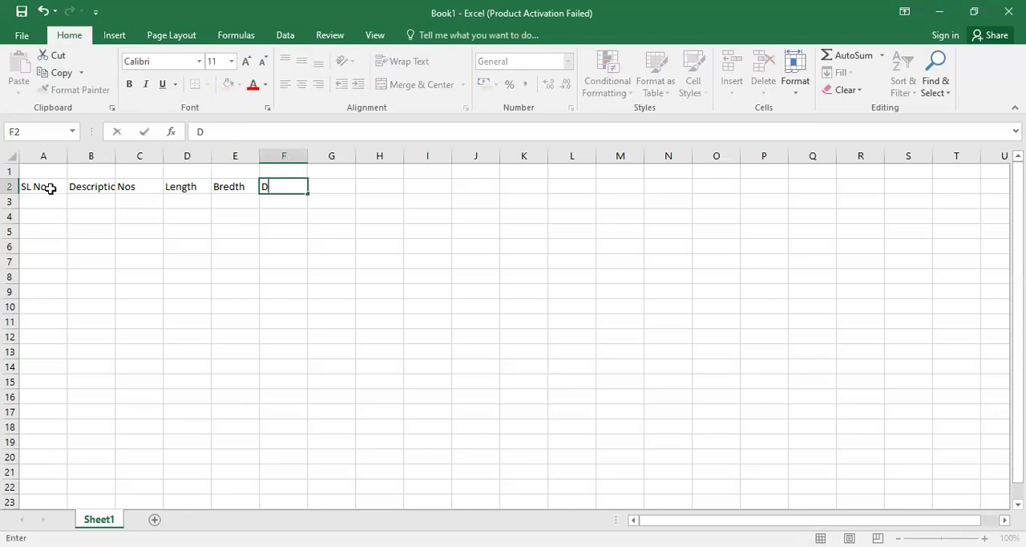
pyautogui.write('epth')
pyautogui.press('Tab')
# - Enter the headers Quantity Unit in G2 and Remarks in H2
pyautogui.write('Q')
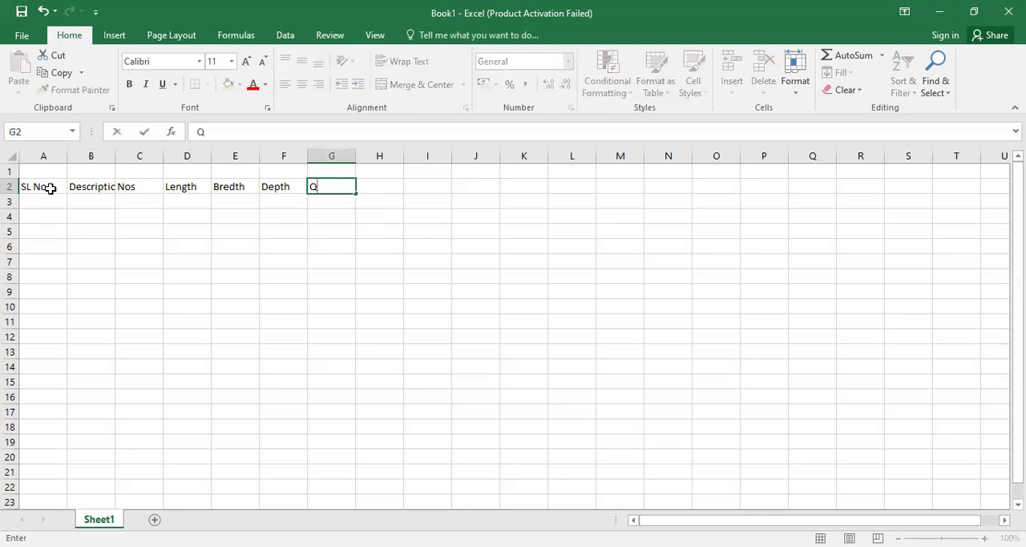
pyautogui.write('uantity Unit')
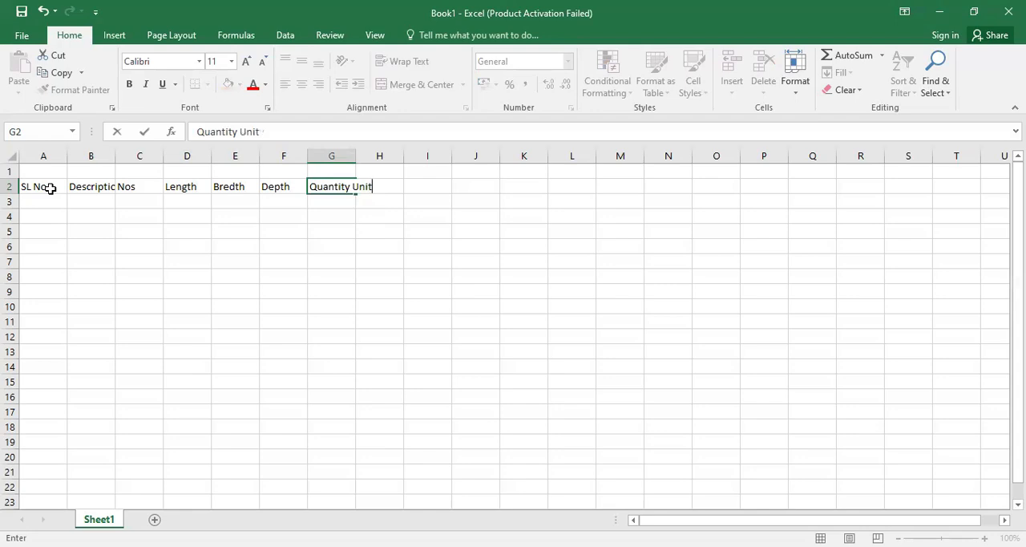
pyautogui.press('Tab')
pyautogui.write('Re')
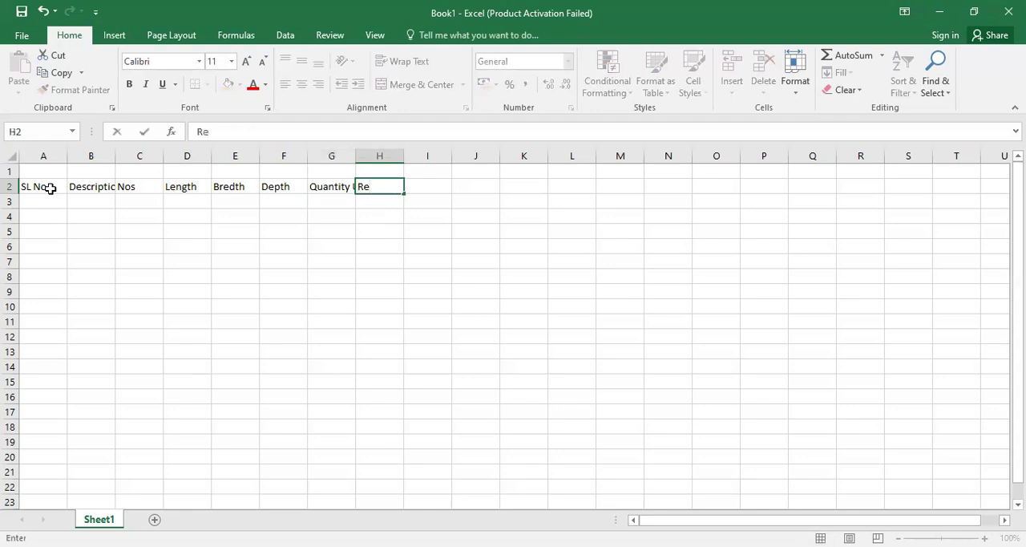
pyautogui.write('marks')
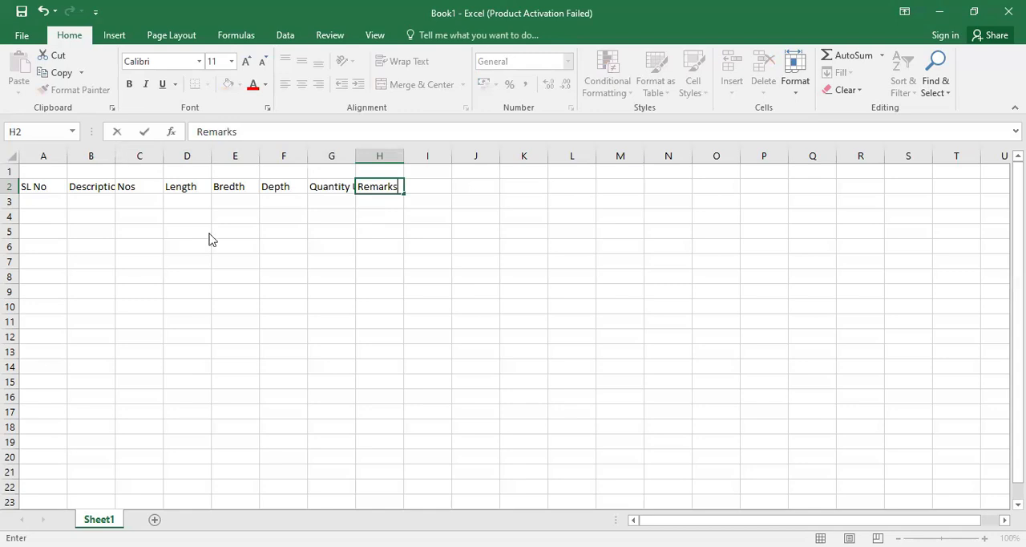
pyautogui.click(47, 223)
# - Make the header cells A2:H2 bold and widen column B to fit the Descriptions header
pyautogui.moveTo(48, 189); pyautogui.dragTo(397, 187)
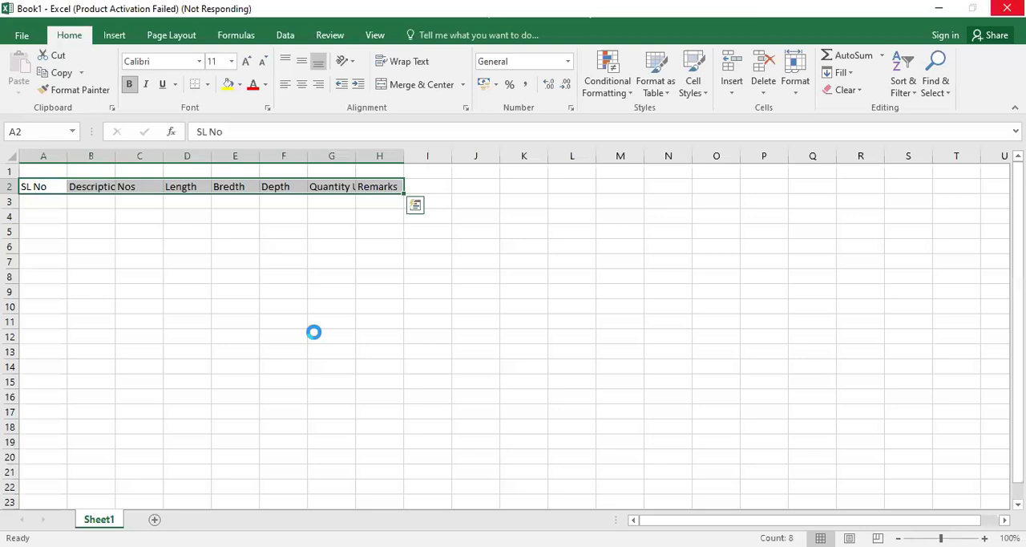
pyautogui.click(296, 240)
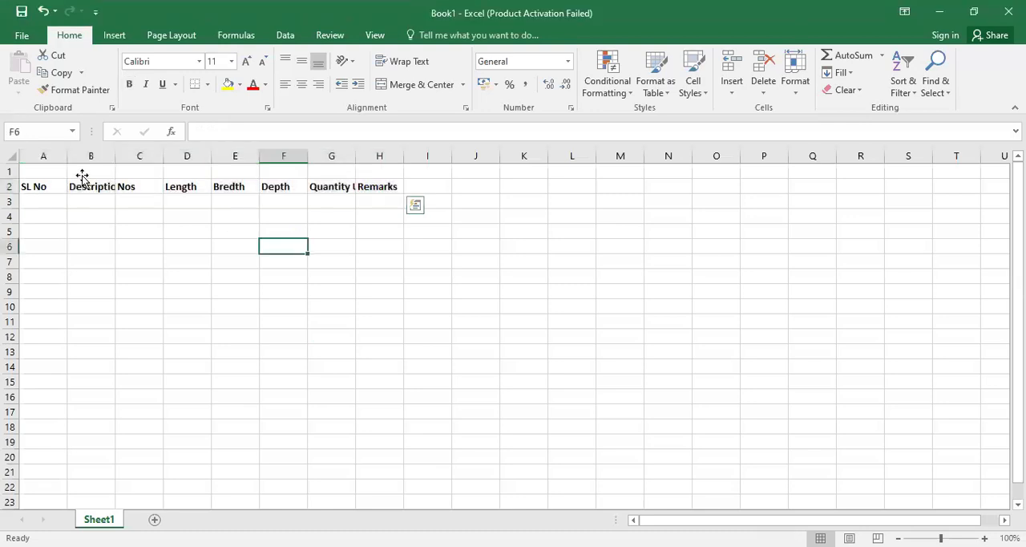
pyautogui.moveTo(43, 186); pyautogui.dragTo(380, 186)
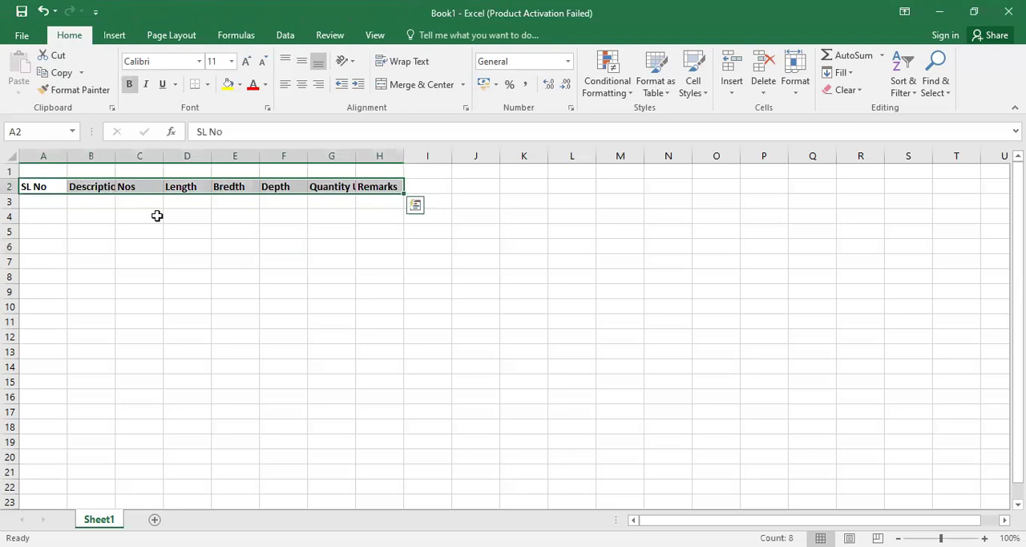
pyautogui.click(139, 261)
pyautogui.moveTo(115, 156); pyautogui.dragTo(168, 156)
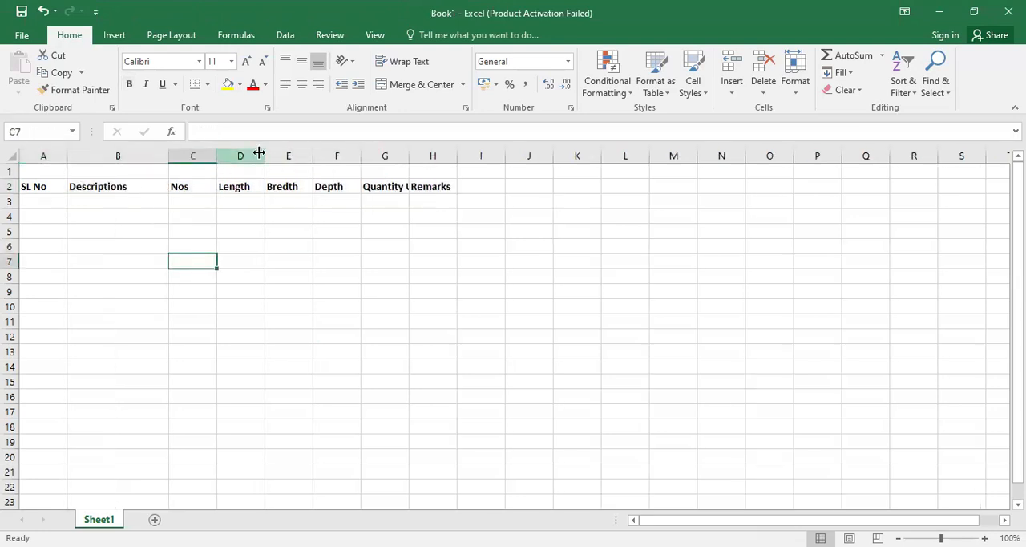
# - Centre the contents of all cells in the sheet horizontally and align them to the middle vertically
pyautogui.click(69, 244)
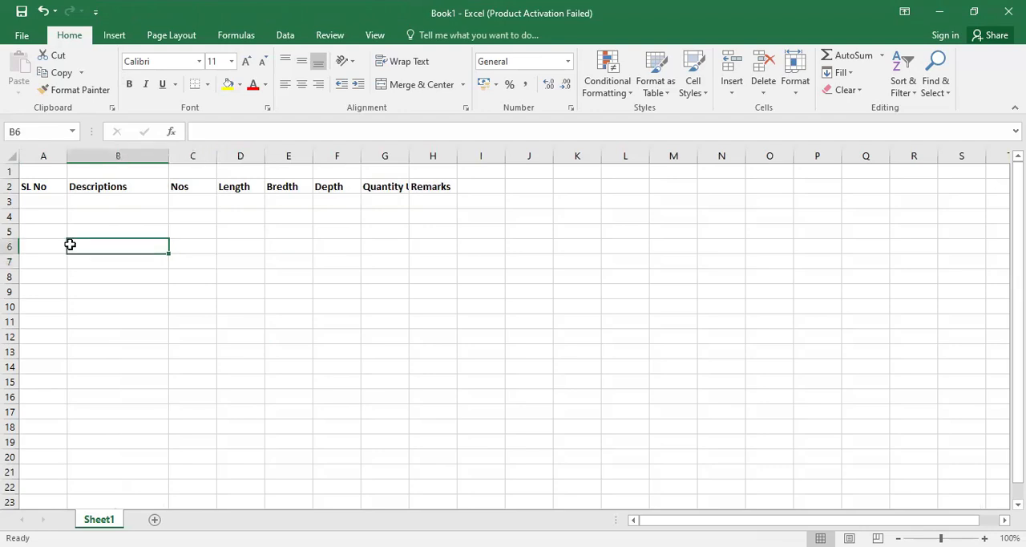
pyautogui.hotkey('ctrl', 'a')
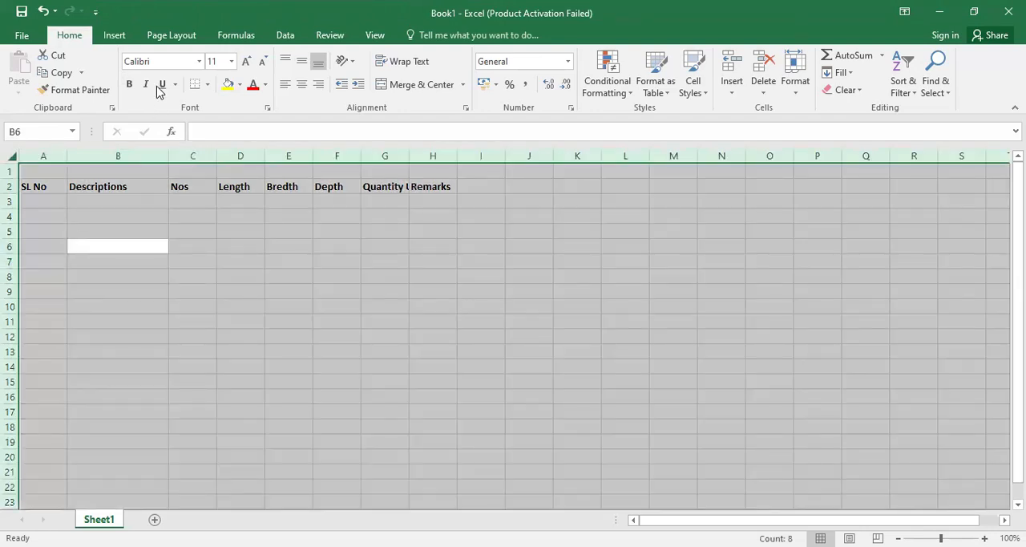
pyautogui.hotkey('ctrl', '1')
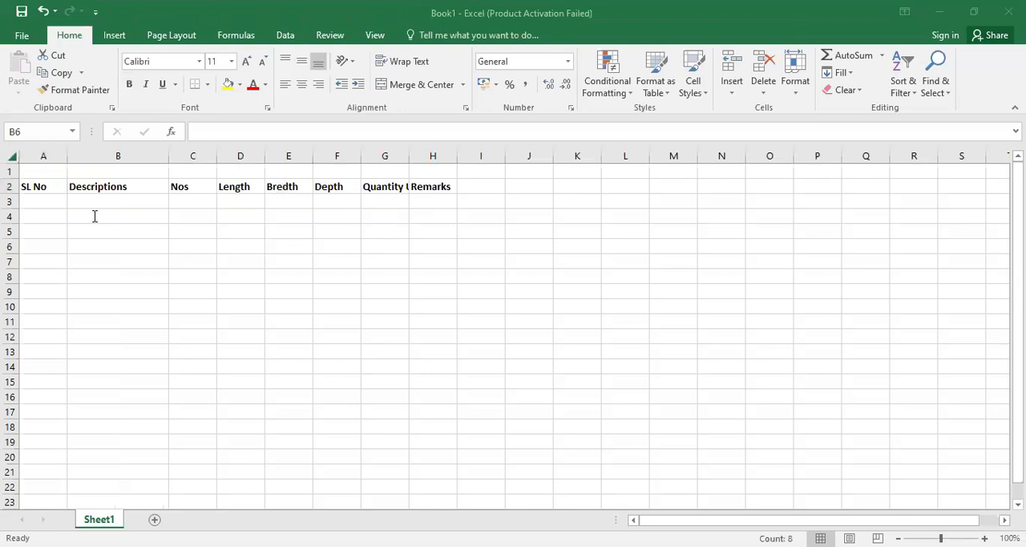
pyautogui.click(302, 84)
pyautogui.click(302, 62)
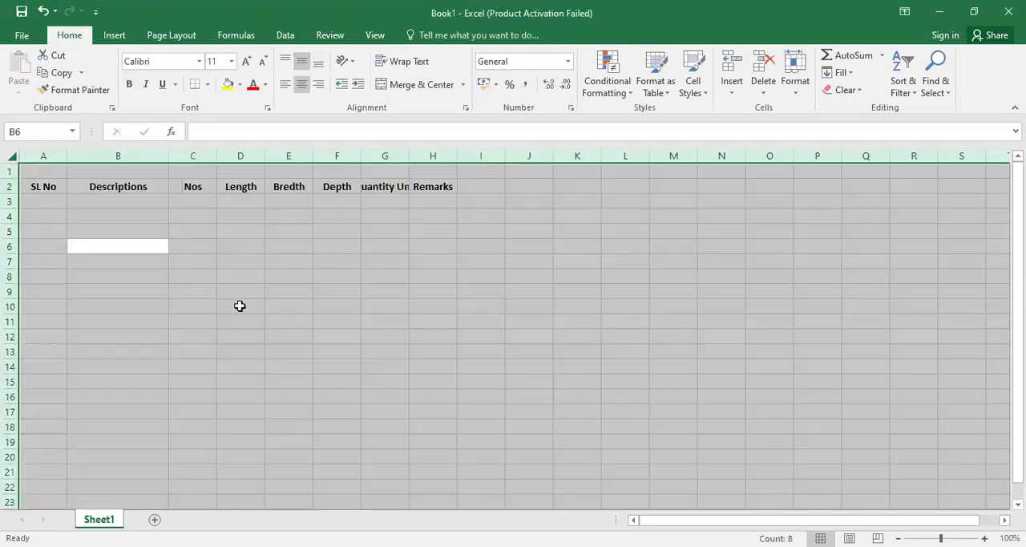
pyautogui.click(239, 305)
# - Widen column G so the full Quantity Unit header fits
pyautogui.moveTo(50, 193); pyautogui.dragTo(430, 187)
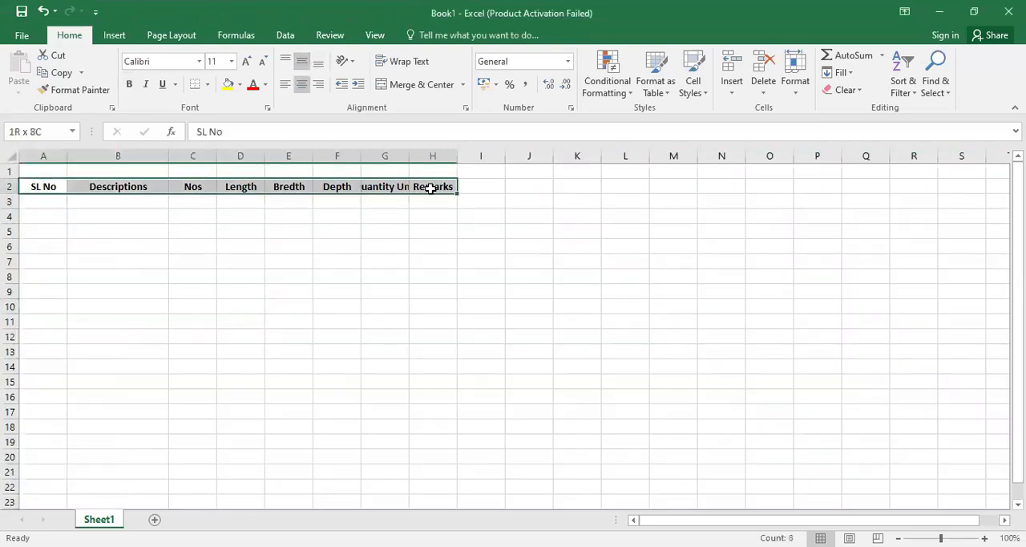
pyautogui.click(366, 286)
pyautogui.click(399, 186)
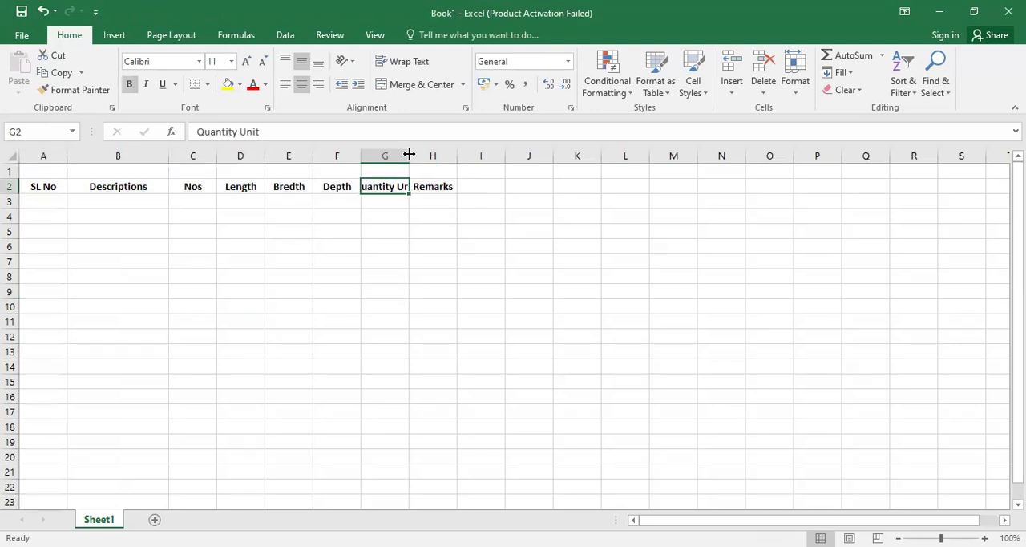
pyautogui.moveTo(409, 154); pyautogui.dragTo(448, 156)
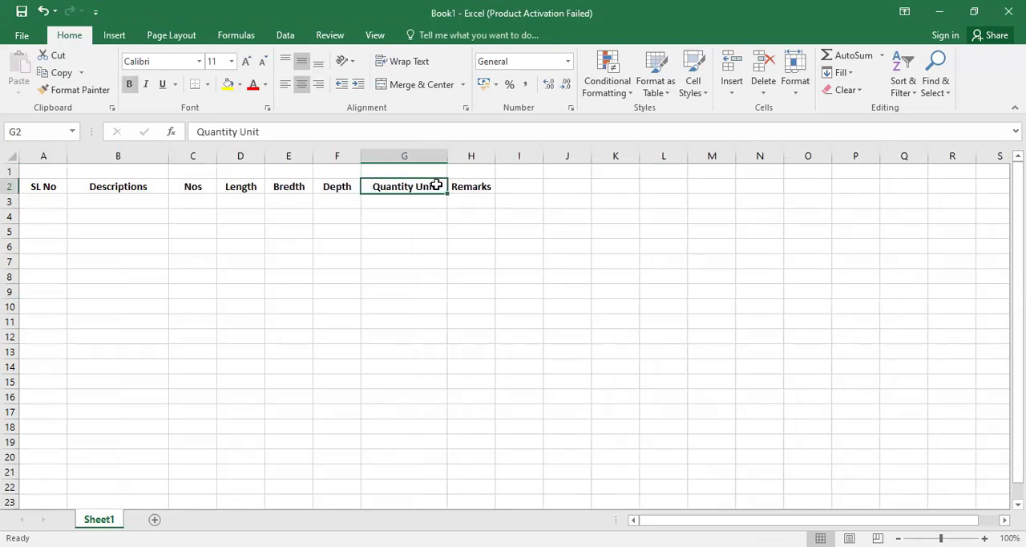
# - Shorten the header in G2 to Quantity by removing the word Unit
pyautogui.doubleClick(438, 187)
pyautogui.press('BackSpace')
pyautogui.press('BackSpace')
pyautogui.press('BackSpace')
pyautogui.press('BackSpace')
pyautogui.press('BackSpace')
pyautogui.click(493, 186)
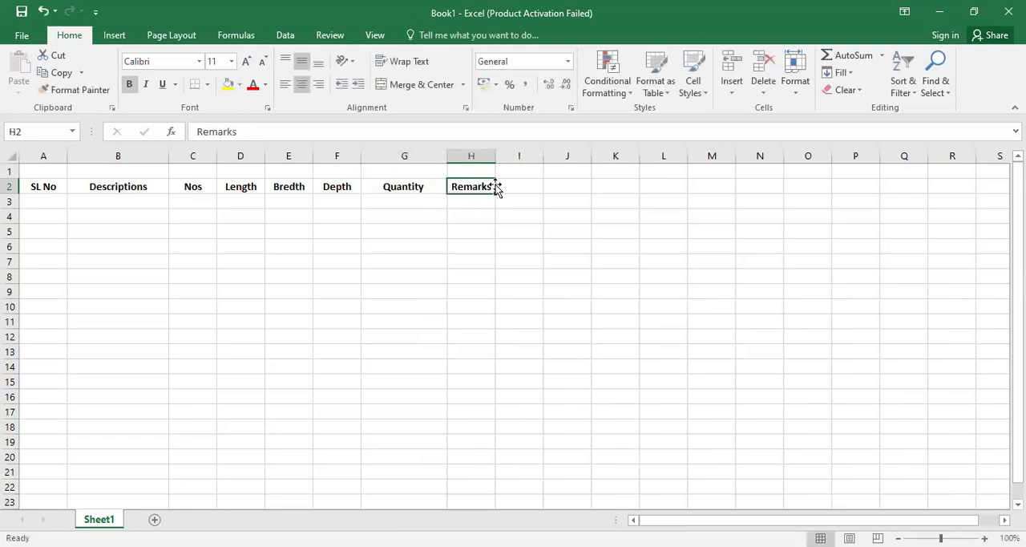
# - Move the Remarks header from H2 to I2, leaving H2 empty
pyautogui.hotkey('ctrl', 'c')
pyautogui.click(529, 184)
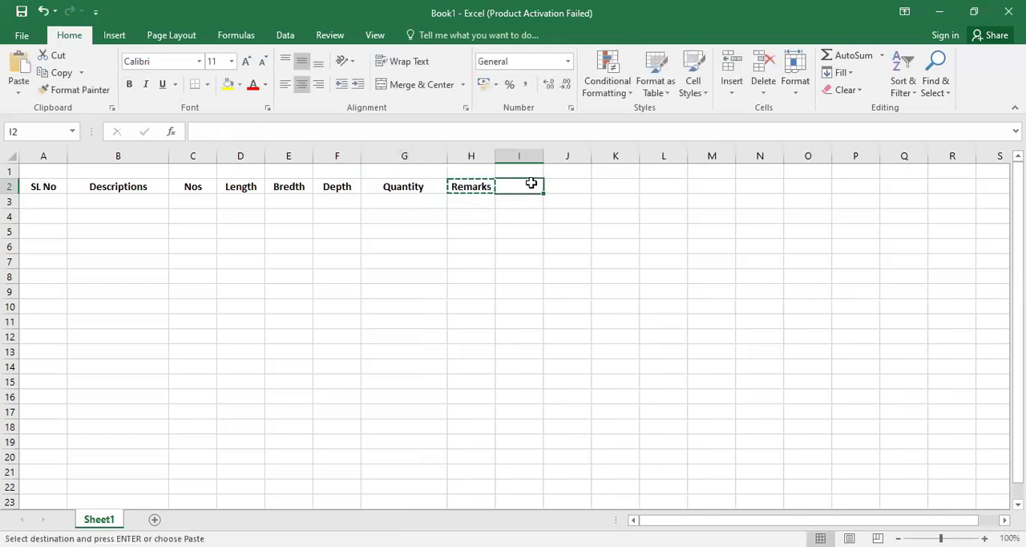
pyautogui.hotkey('ctrl', 'v')
# - Enter the header Unit in H2 and copy the formatting of the Quantity header onto it
pyautogui.click(462, 189)
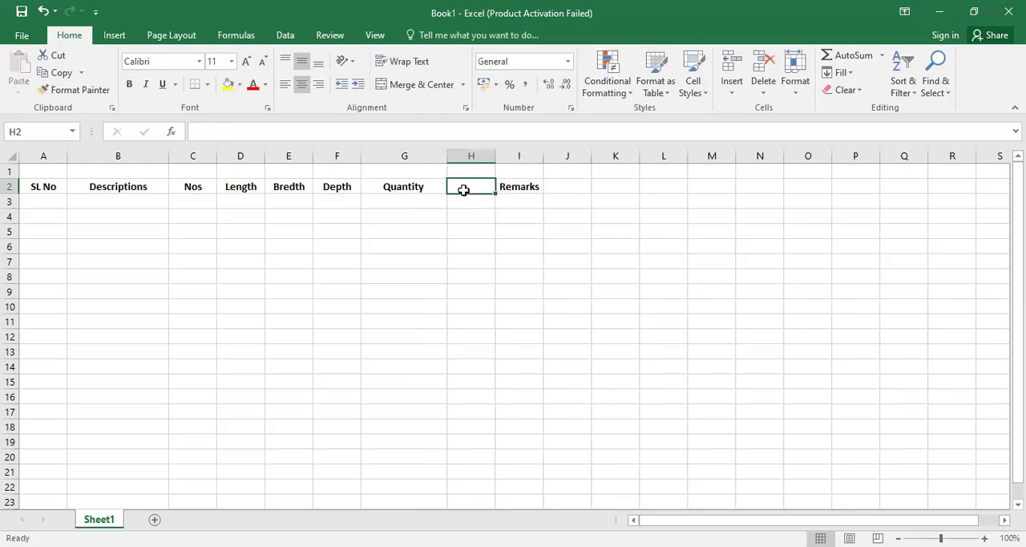
pyautogui.write('Unit')
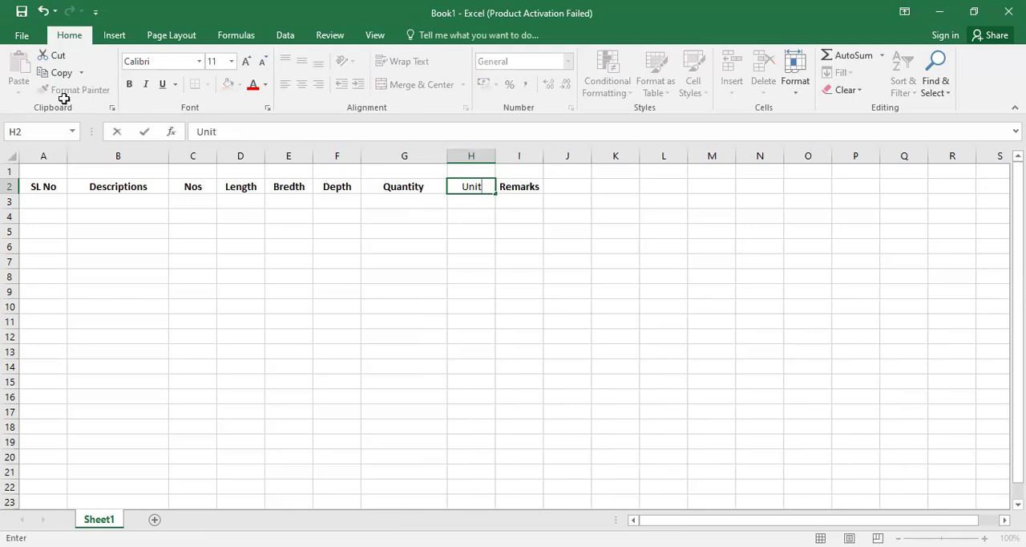
pyautogui.press('Left')
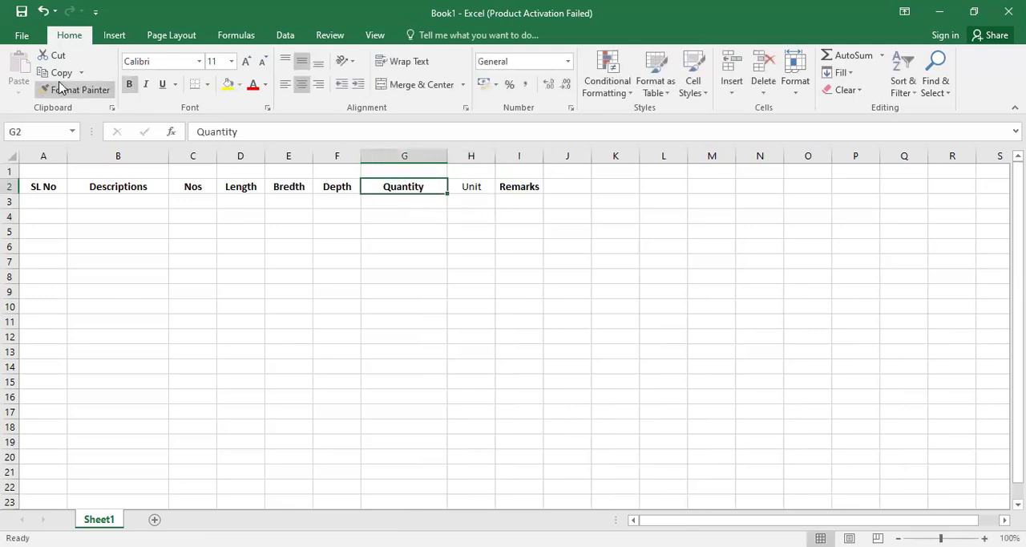
pyautogui.click(60, 87)
pyautogui.click(470, 186)
pyautogui.click(452, 304)
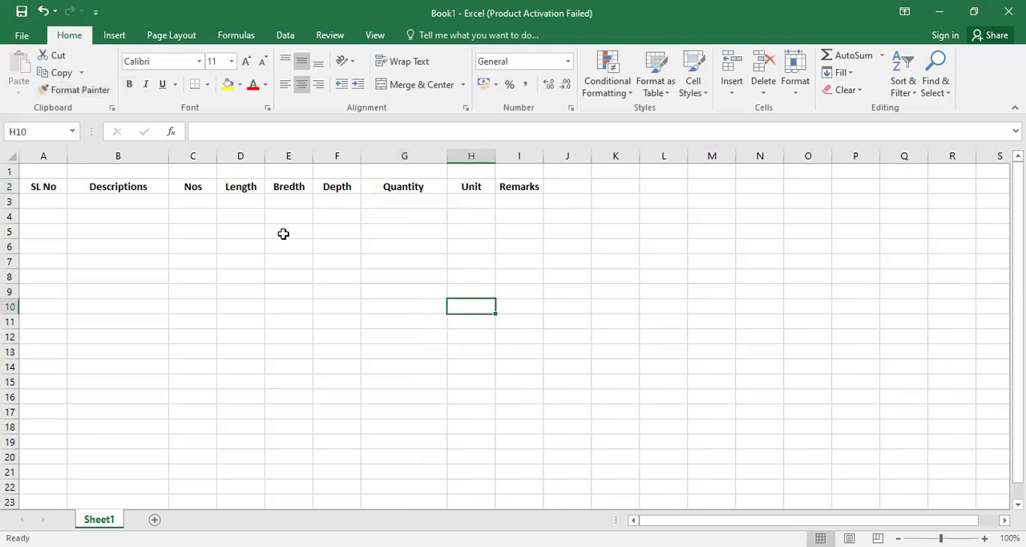
# - Fill the header cells A2:I2 with grey
pyautogui.moveTo(50, 185); pyautogui.dragTo(522, 187)
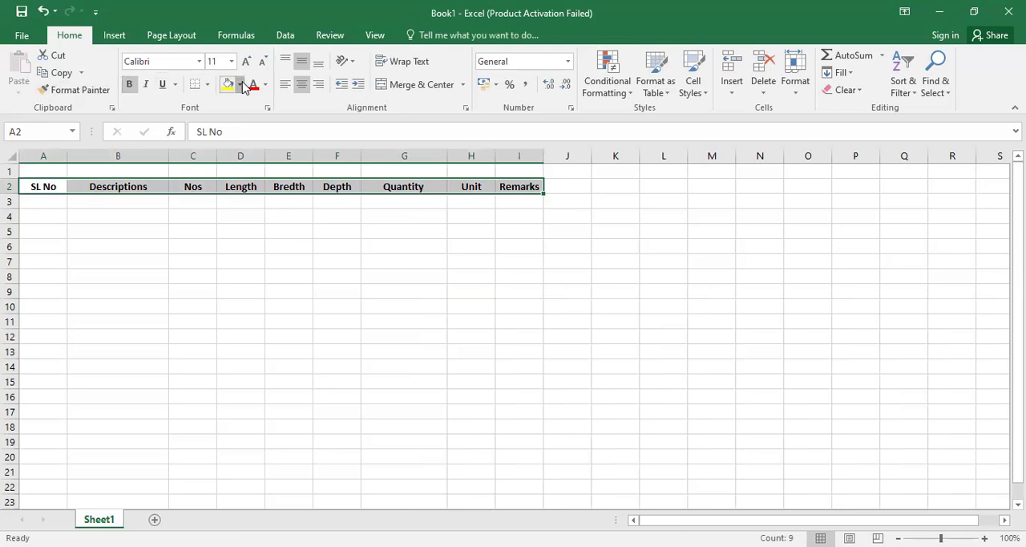
pyautogui.click(242, 85)
pyautogui.click(256, 142)
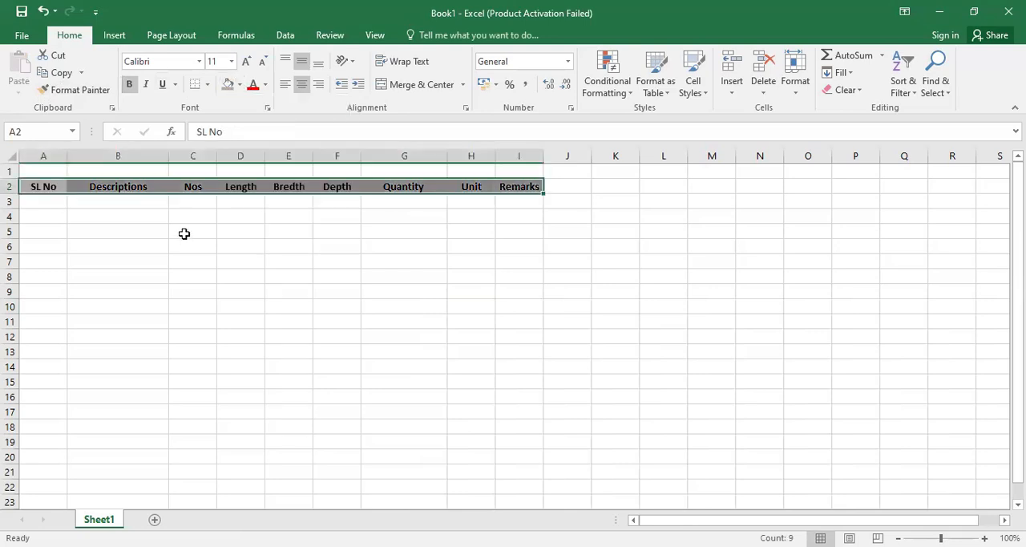
pyautogui.click(191, 233)
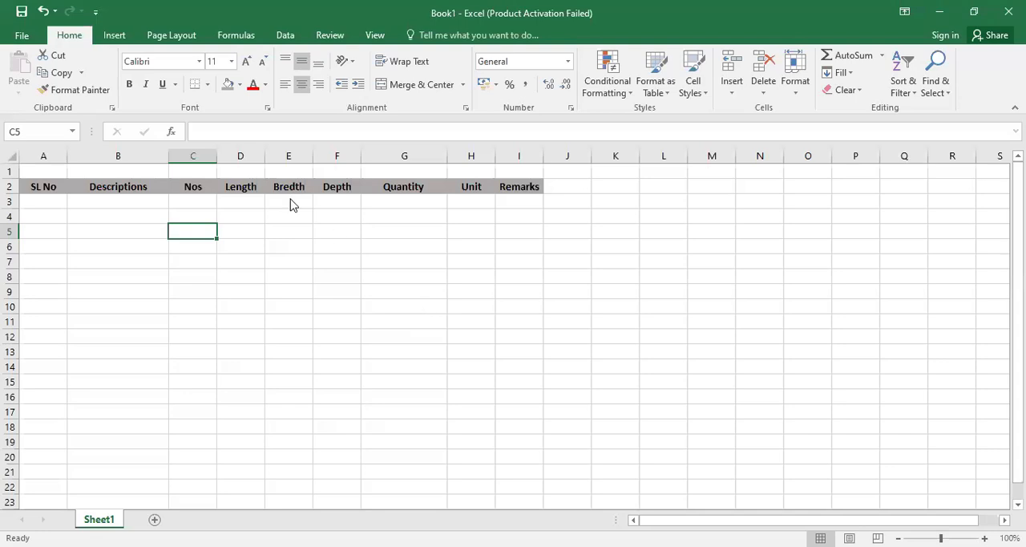
# - Apply thin solid borders to the top, left and right edges of cell C5
pyautogui.hotkey('ctrl', '1')
pyautogui.click(321, 154)
pyautogui.click(321, 278)
pyautogui.click(364, 255)
pyautogui.click(410, 291)
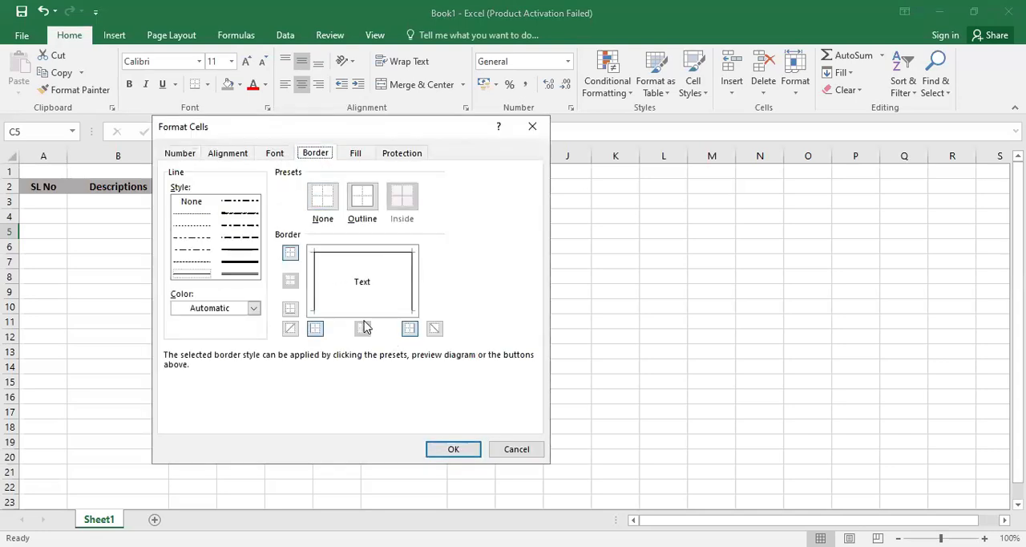
pyautogui.click(373, 291)
pyautogui.click(359, 288)
pyautogui.click(360, 285)
pyautogui.click(360, 290)
pyautogui.click(371, 282)
pyautogui.click(364, 289)
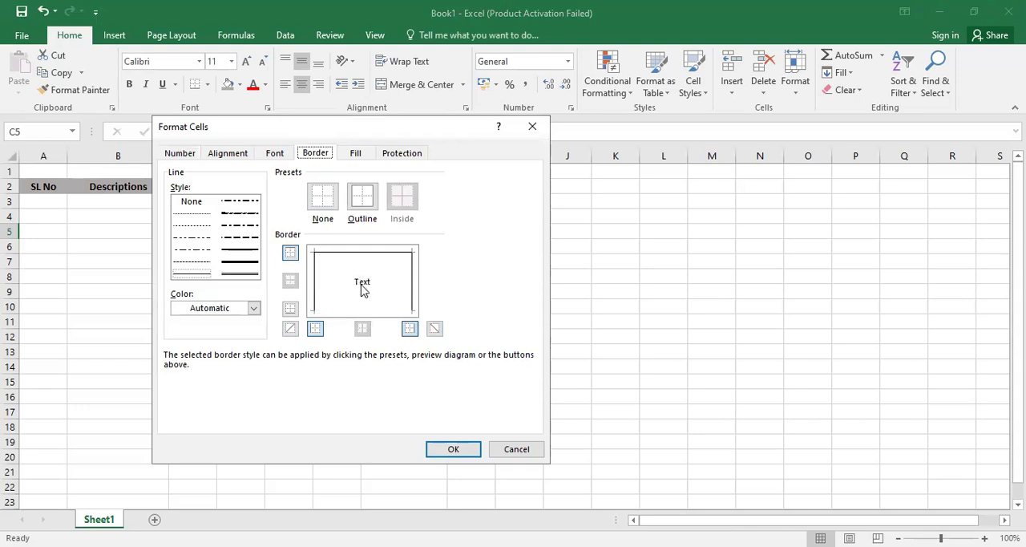
pyautogui.click(453, 449)
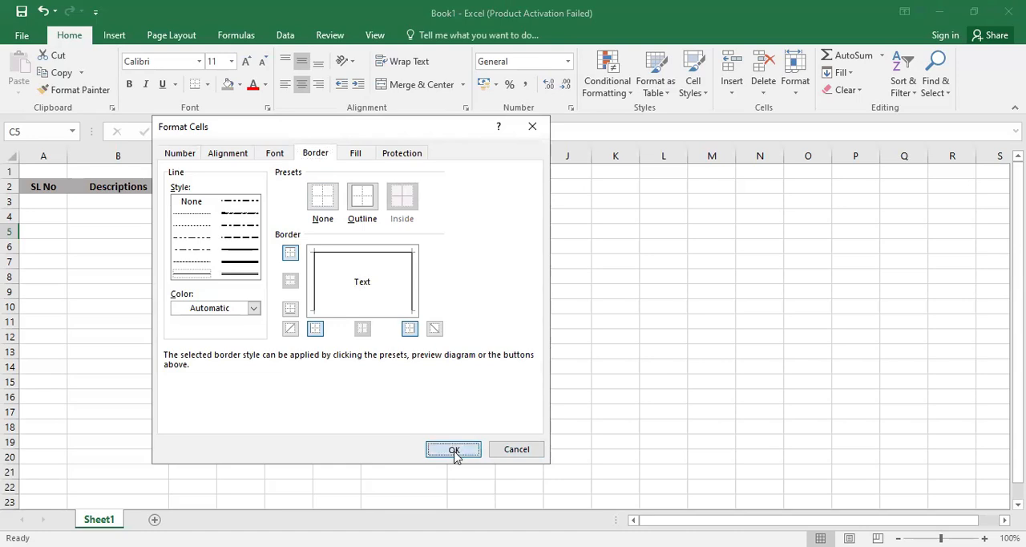
pyautogui.click(328, 378)
# - Apply thin top, left, right and inner vertical borders to the table range A2:I19
pyautogui.moveTo(53, 186); pyautogui.dragTo(541, 446)
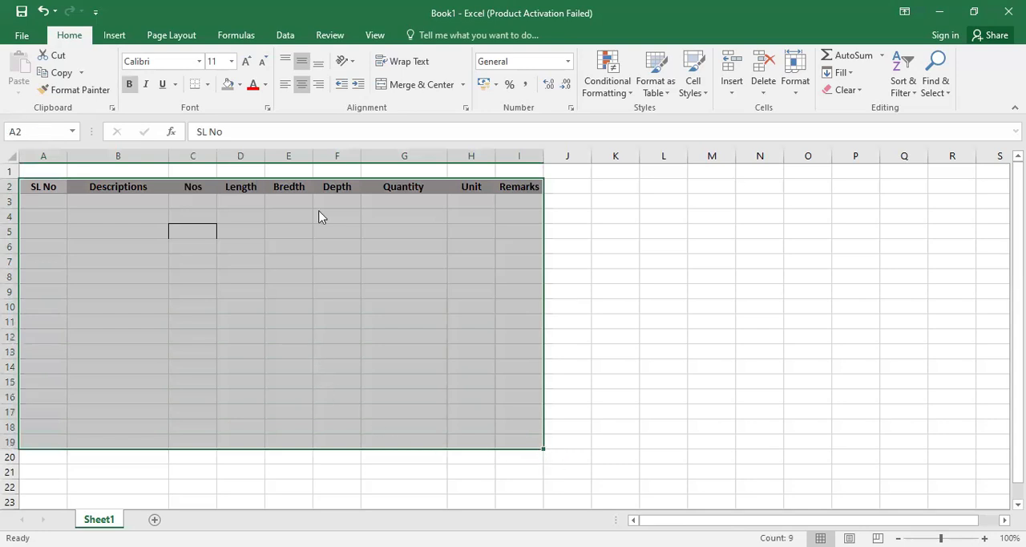
pyautogui.hotkey('ctrl', '1')
pyautogui.click(315, 280)
pyautogui.click(353, 254)
pyautogui.click(412, 270)
pyautogui.click(363, 282)
pyautogui.click(452, 450)
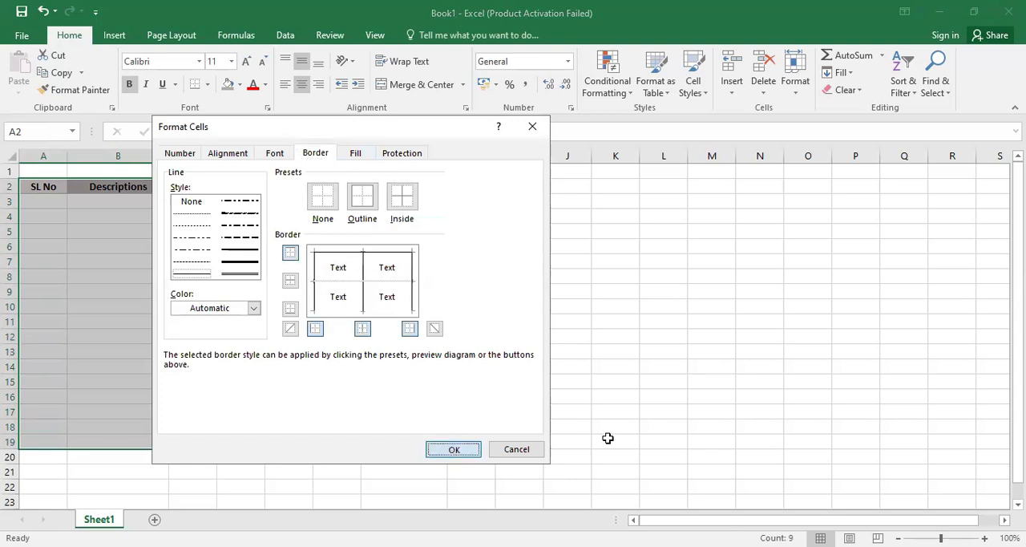
pyautogui.click(712, 412)
# - Clear the stray horizontal border line between C4 and C5 in the Nos column
pyautogui.click(195, 223)
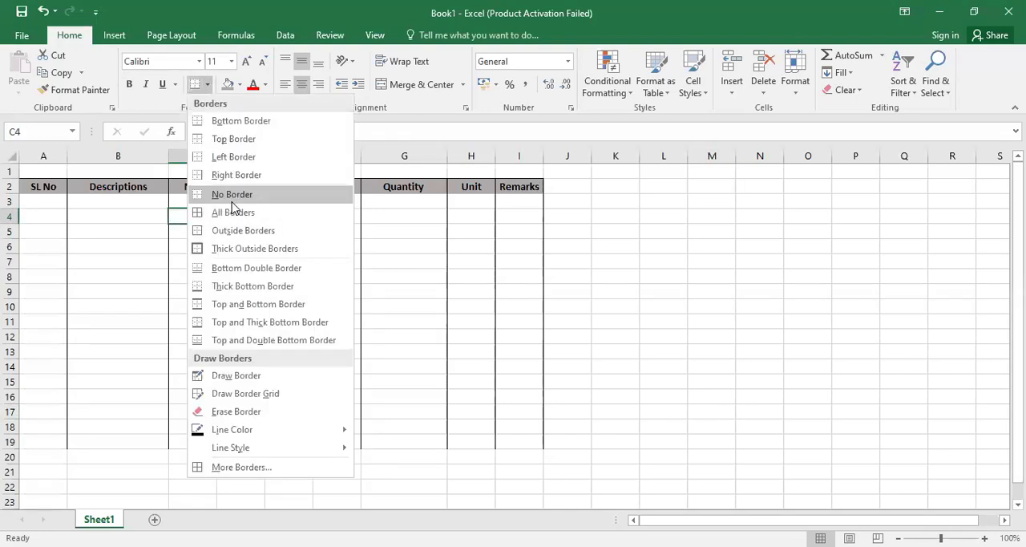
pyautogui.click(288, 260)
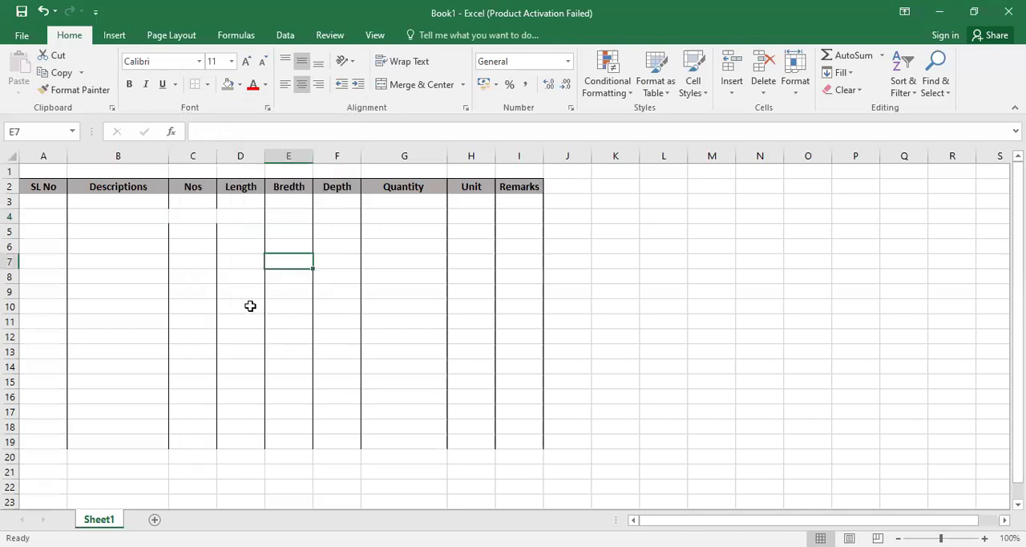
pyautogui.click(192, 306)
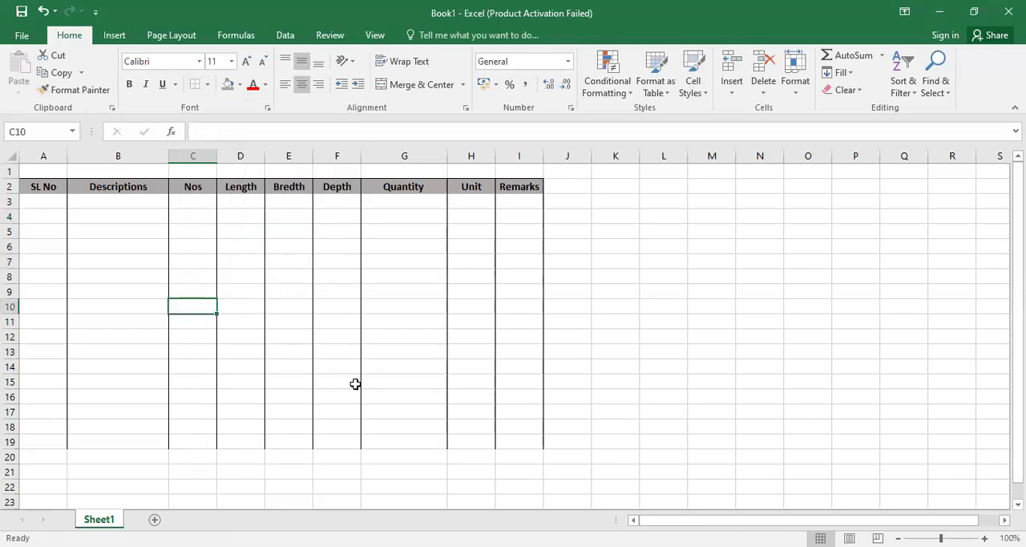
pyautogui.click(469, 353)
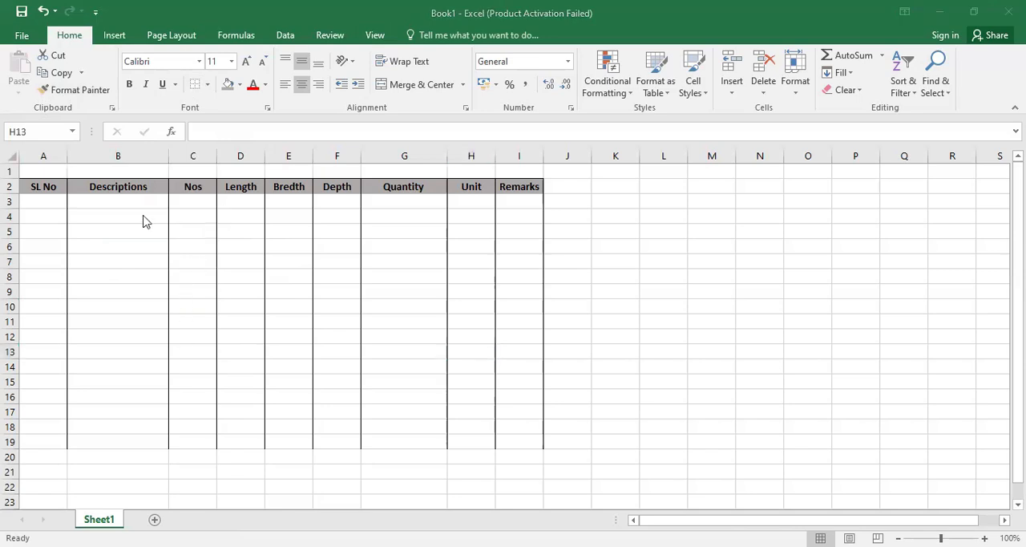
pyautogui.click(82, 218)
pyautogui.click(97, 306)
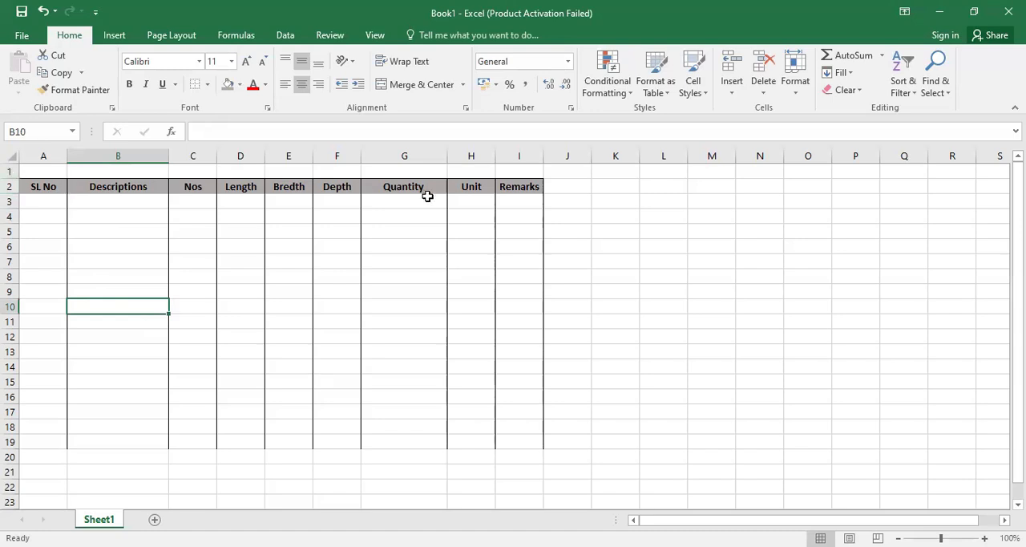
# - Enter the description PB- Concrete in B4
pyautogui.click(128, 217)
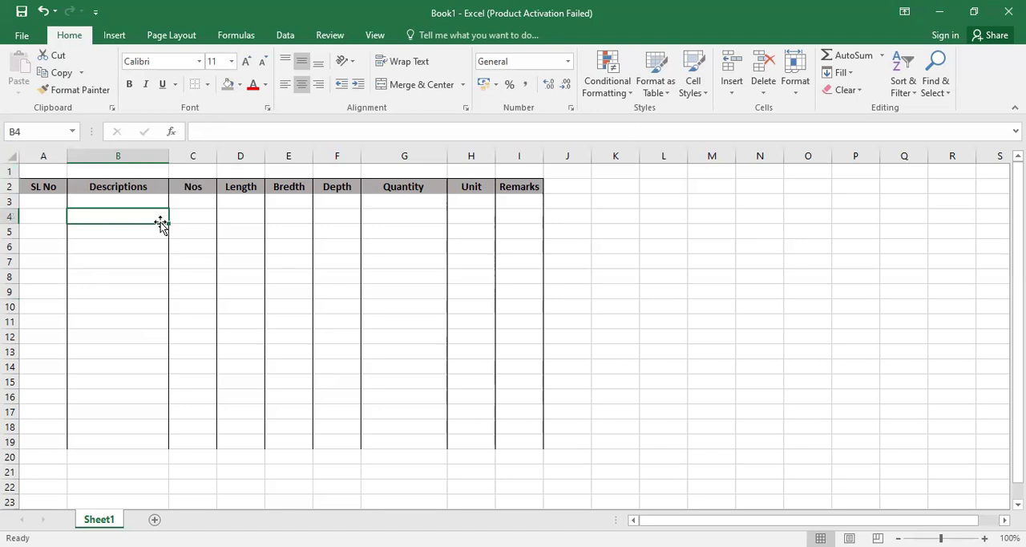
pyautogui.write('PB')
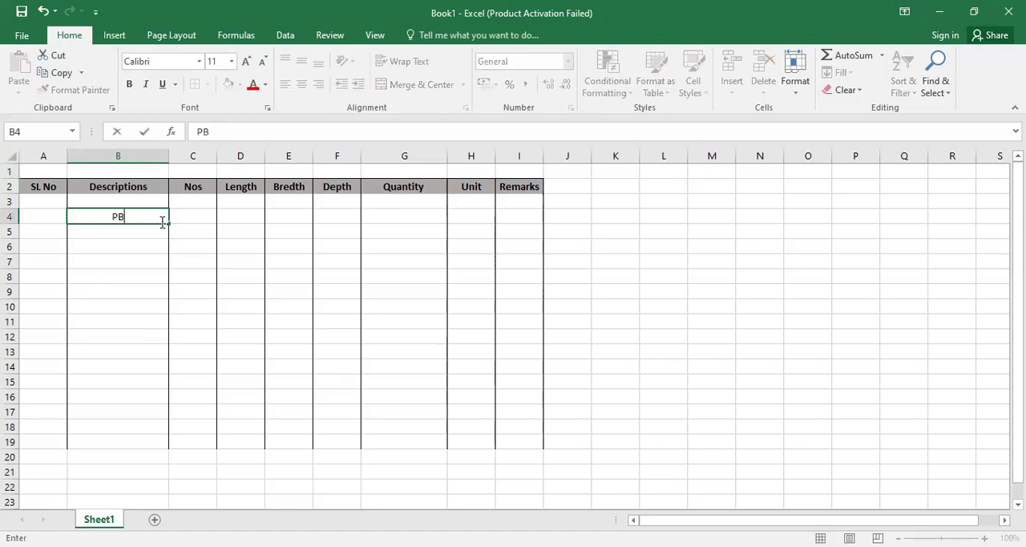
pyautogui.write('- Concrete')
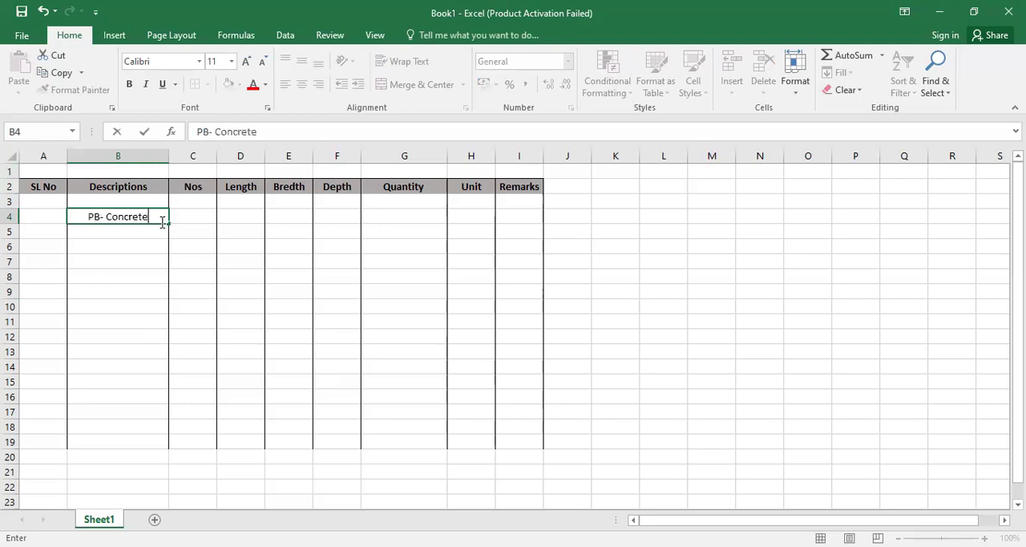
pyautogui.press('Return')
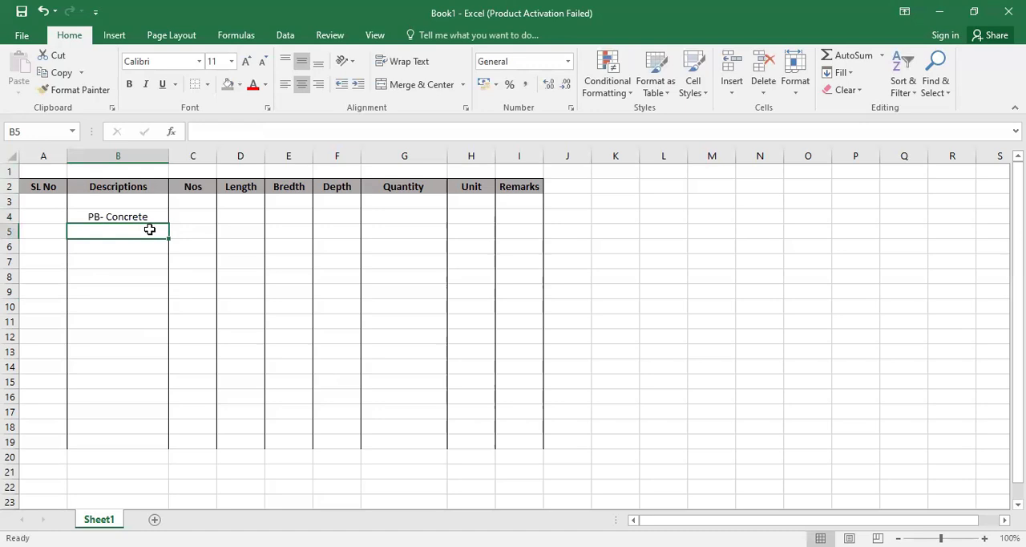
# - Enter the description PB-Outer in B5 without accepting the autocompleted text
pyautogui.write('PB')
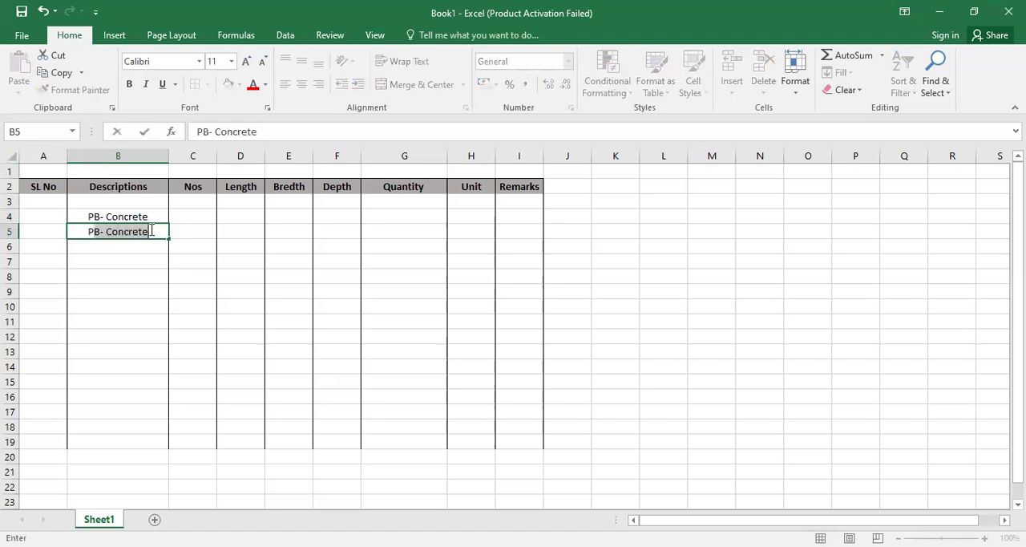
pyautogui.write('-')
pyautogui.press('BackSpace')
pyautogui.press('BackSpace')
pyautogui.write('Outer')
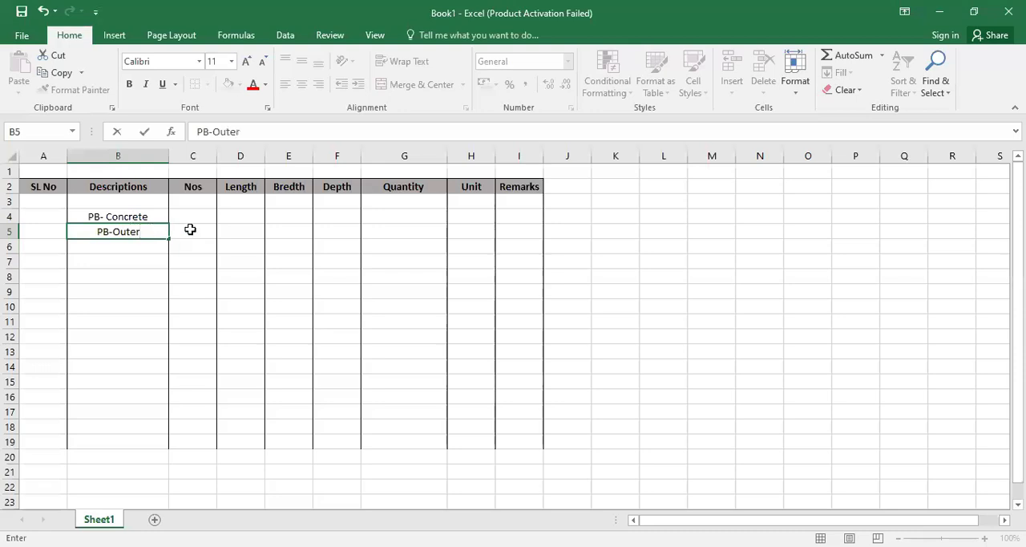
# - Set the Nos value of the PB-Outer row to 1 in C5
pyautogui.click(190, 230)
pyautogui.click(239, 232)
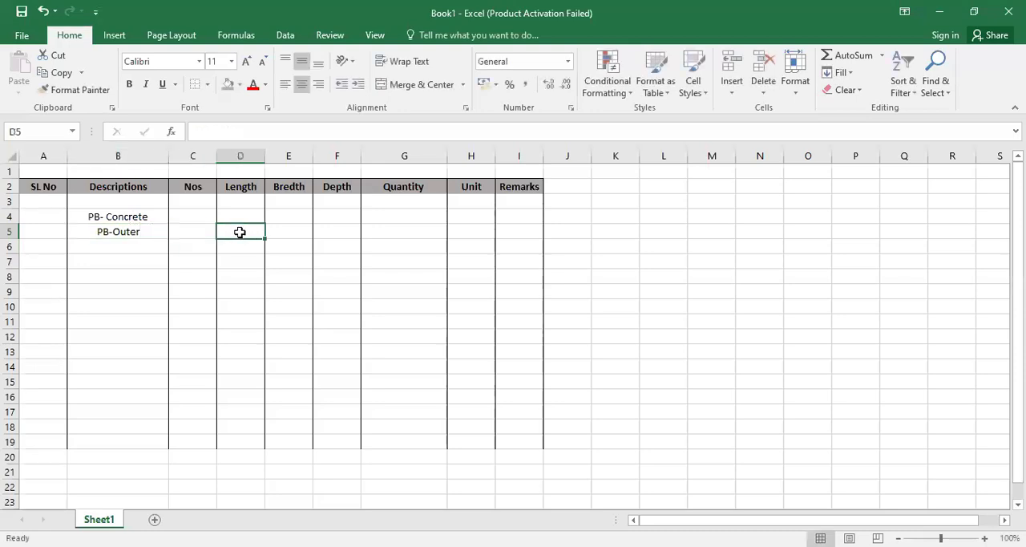
pyautogui.click(193, 225)
pyautogui.write('1')
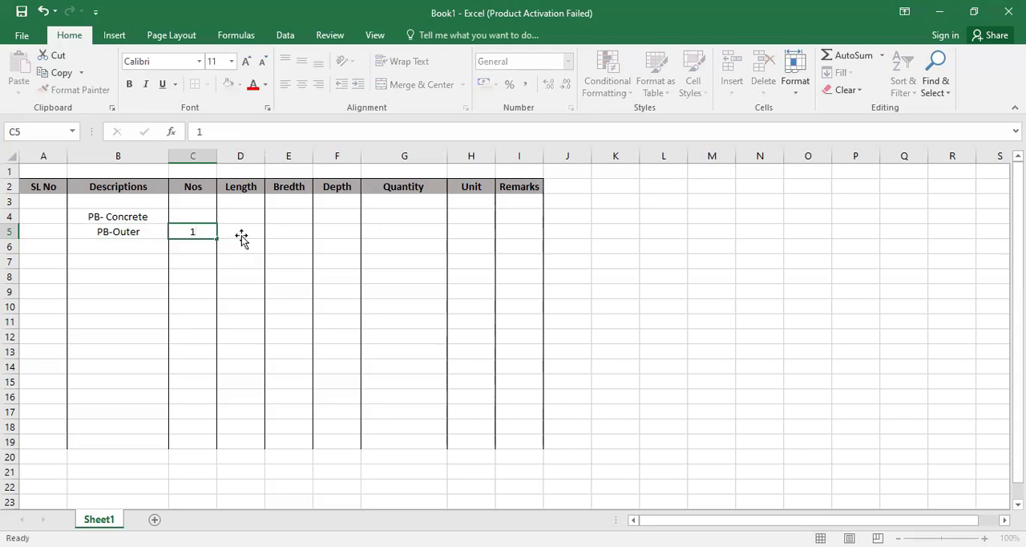
# - Widen the Length column D slightly and enter the formula =(7+4.5)*2 in D5 for the PB-Outer length
pyautogui.click(241, 238)
pyautogui.moveTo(266, 161); pyautogui.dragTo(285, 158)
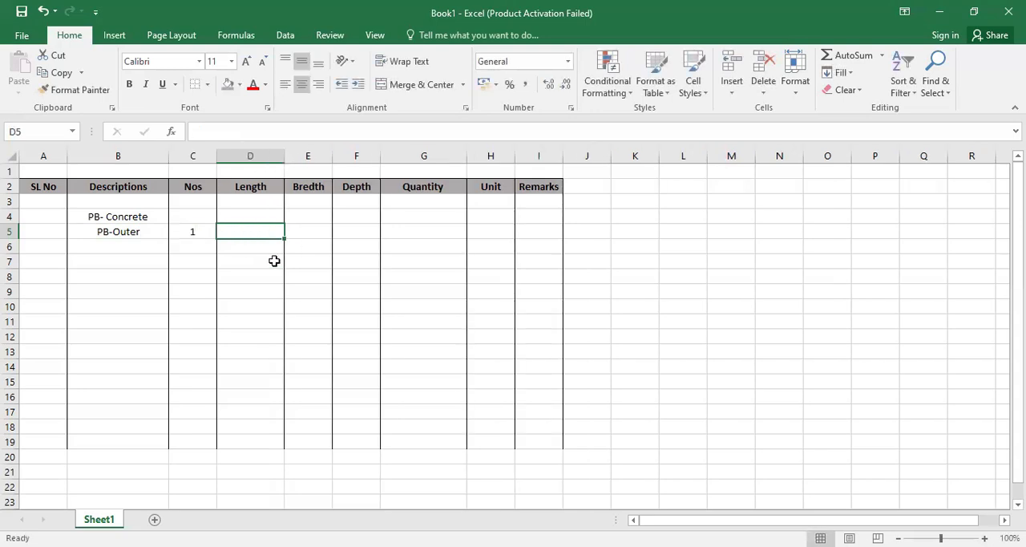
pyautogui.write('=(')
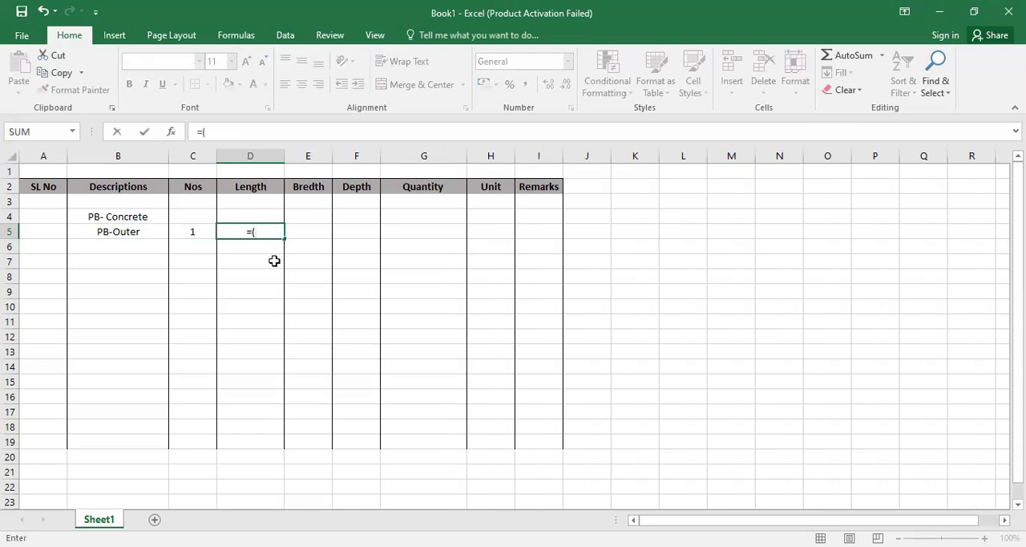
pyautogui.write('7+4.5)*2')
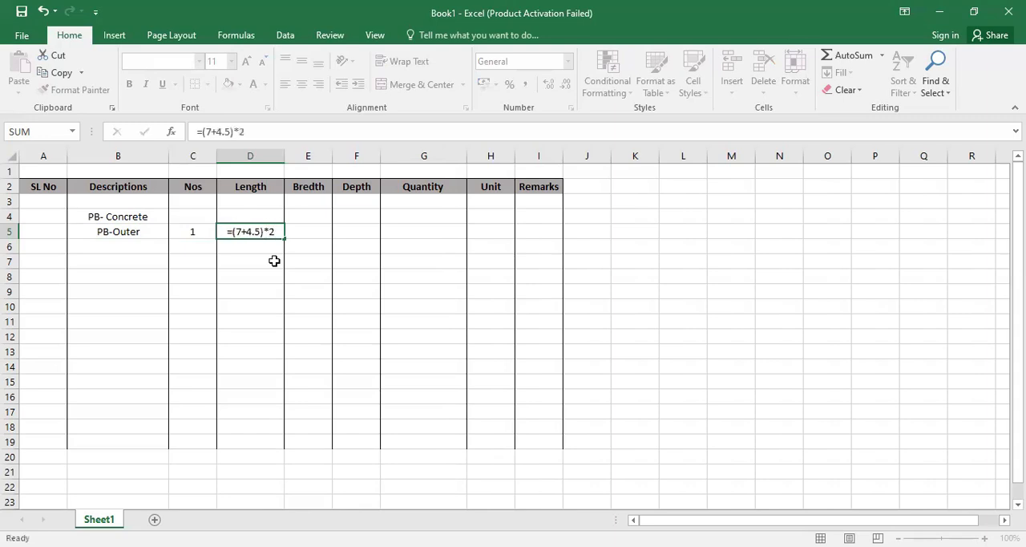
pyautogui.press('Return')
# - Widen the Bredth column E and enter 0.3 as breadth and 0.35 as depth for PB-Outer
pyautogui.click(325, 231)
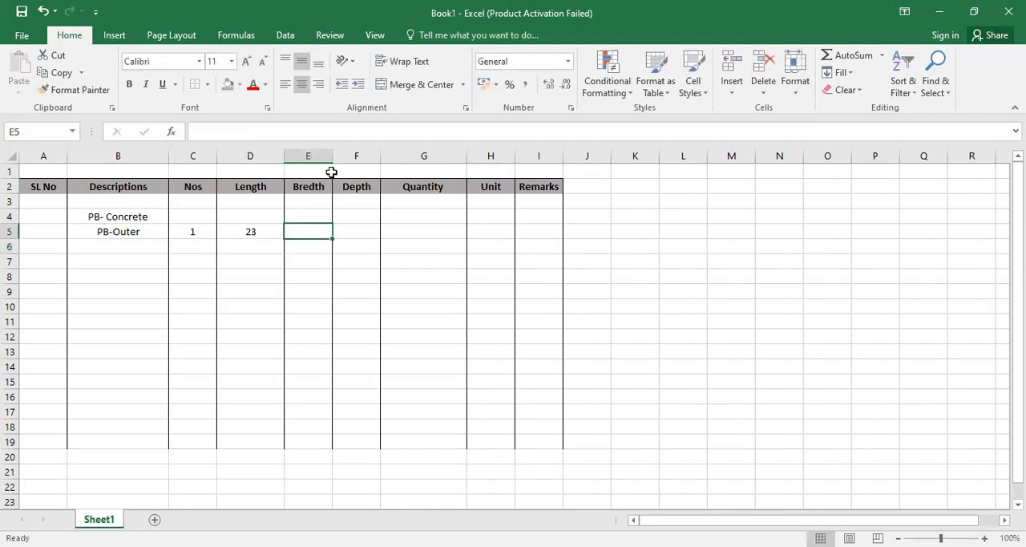
pyautogui.moveTo(332, 155); pyautogui.dragTo(352, 154)
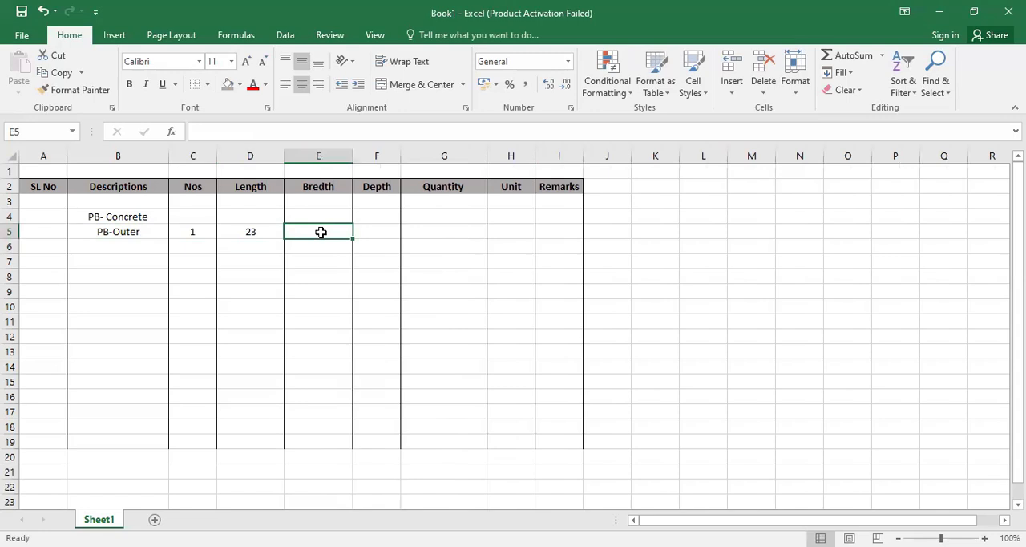
pyautogui.write('0.5')
pyautogui.press('Tab')
pyautogui.write('0.35')
# - Calculate the PB-Outer quantity in G5 with a PRODUCT formula over C5:F5
pyautogui.click(455, 234)
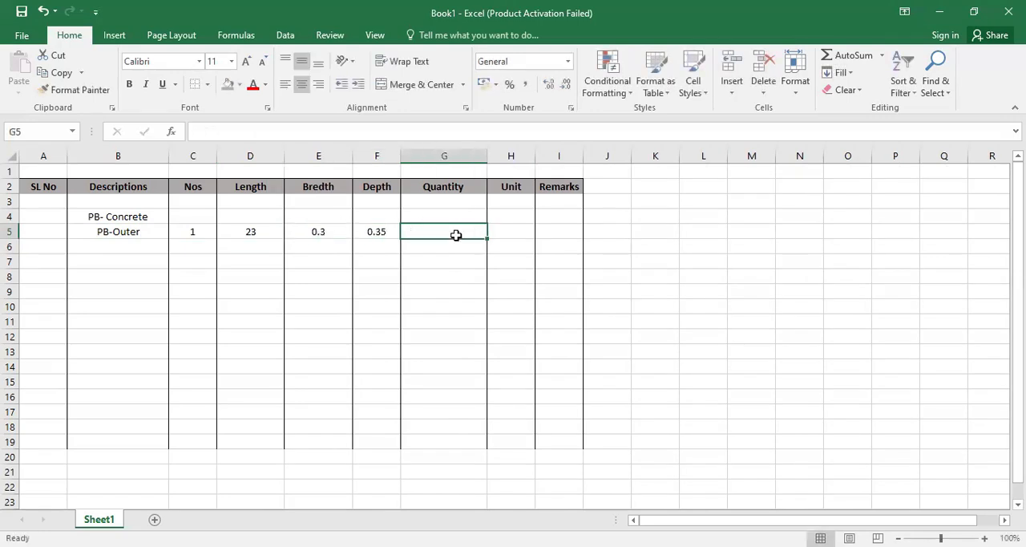
pyautogui.write('=O')
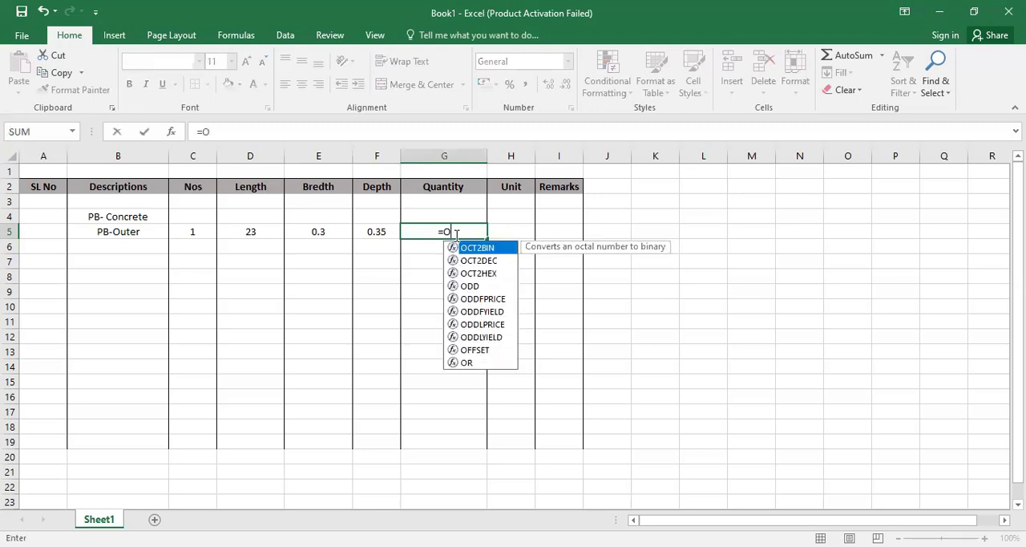
pyautogui.press('BackSpace')
pyautogui.write('pro')
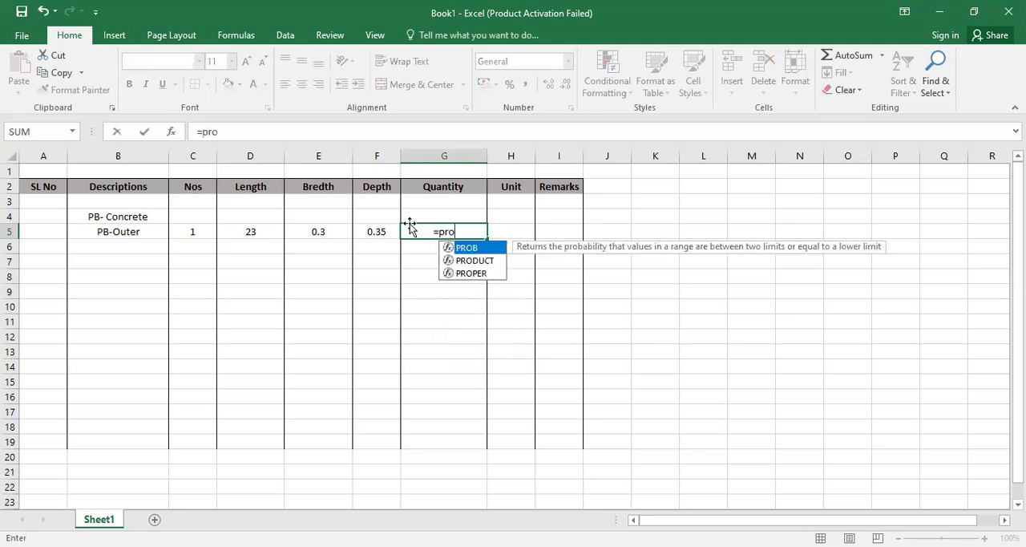
pyautogui.press('Down')
pyautogui.press('Tab')
pyautogui.click(194, 232)
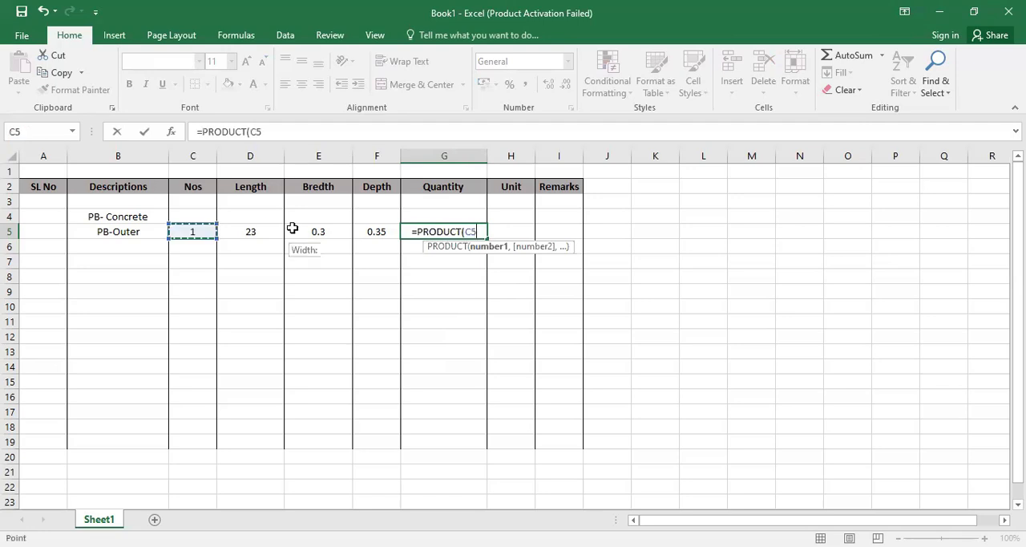
pyautogui.keyDown('shift'); pyautogui.click(358, 231); pyautogui.keyUp('shift')
pyautogui.write(')')
# - Enter m3 as the unit of the PB-Outer row and widen the Remarks column
pyautogui.click(496, 231)
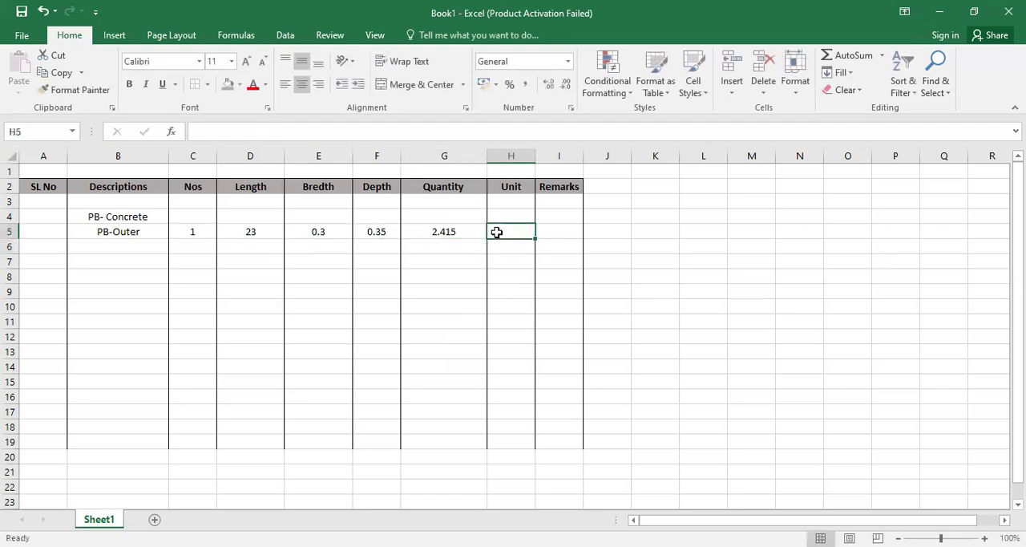
pyautogui.write('m3')
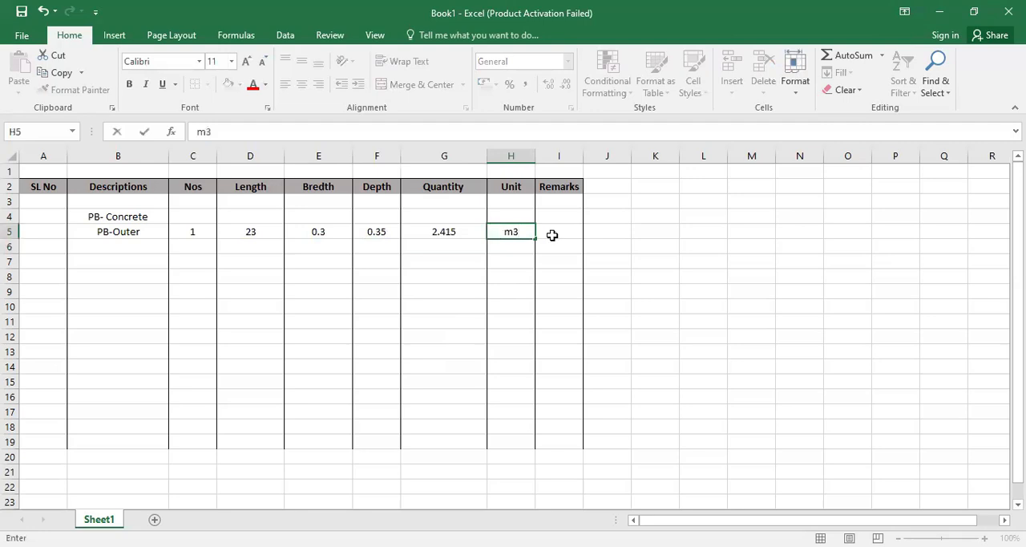
pyautogui.click(552, 234)
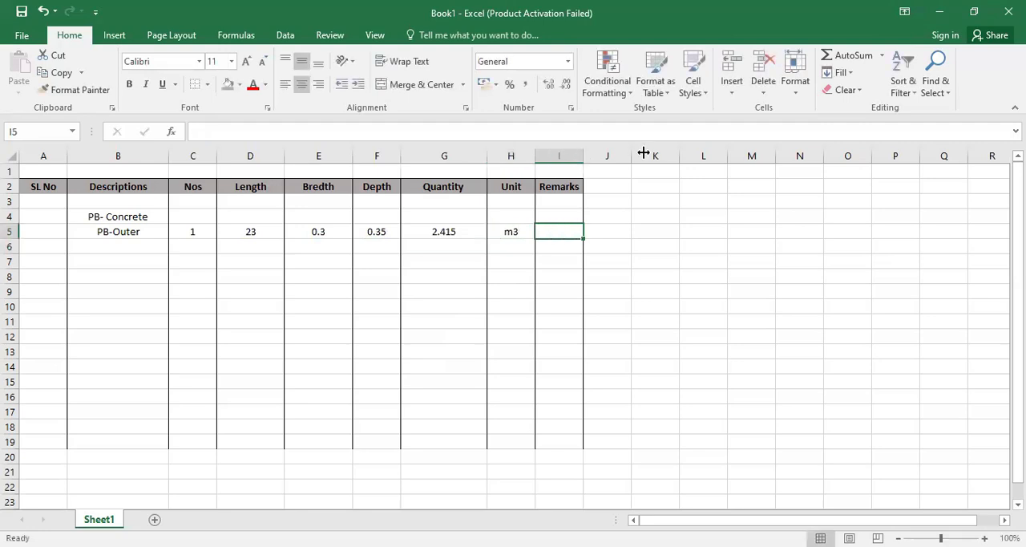
pyautogui.moveTo(642, 152); pyautogui.dragTo(644, 152)
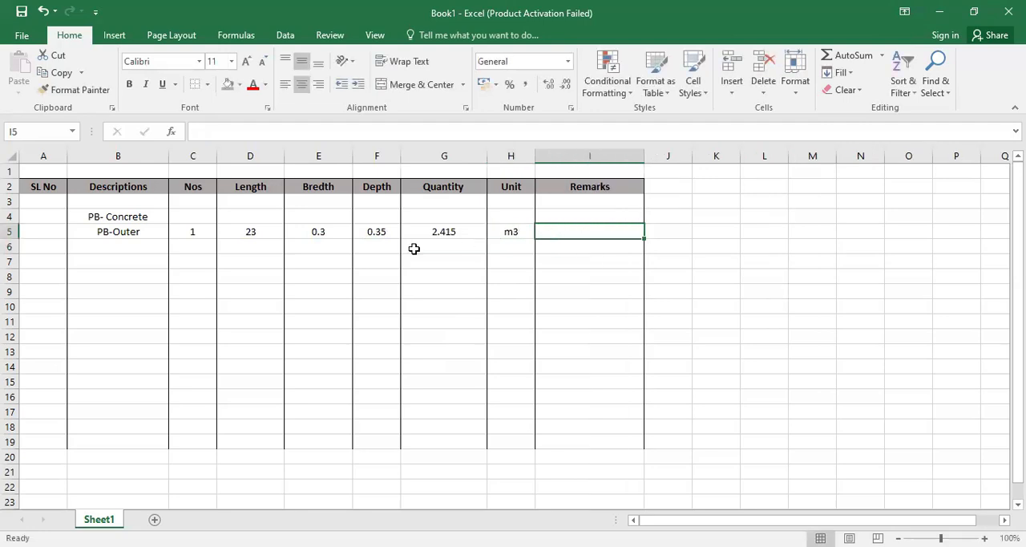
# - Make the PB- Concrete heading in B4 bold and underlined
pyautogui.click(112, 232)
pyautogui.click(121, 215)
pyautogui.click(129, 84)
pyautogui.click(162, 84)
pyautogui.click(124, 276)
pyautogui.click(129, 248)
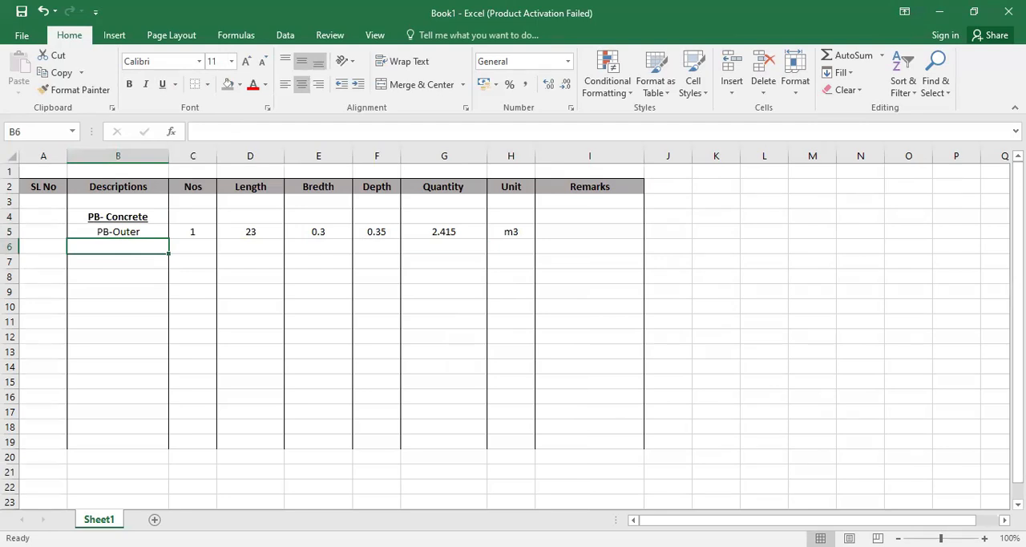
# - Switch to the PDF drawing and trace the inner PB1 beam spans on the structural layout at EL.(+) 0.350M
pyautogui.hotkey('alt', 'Tab')
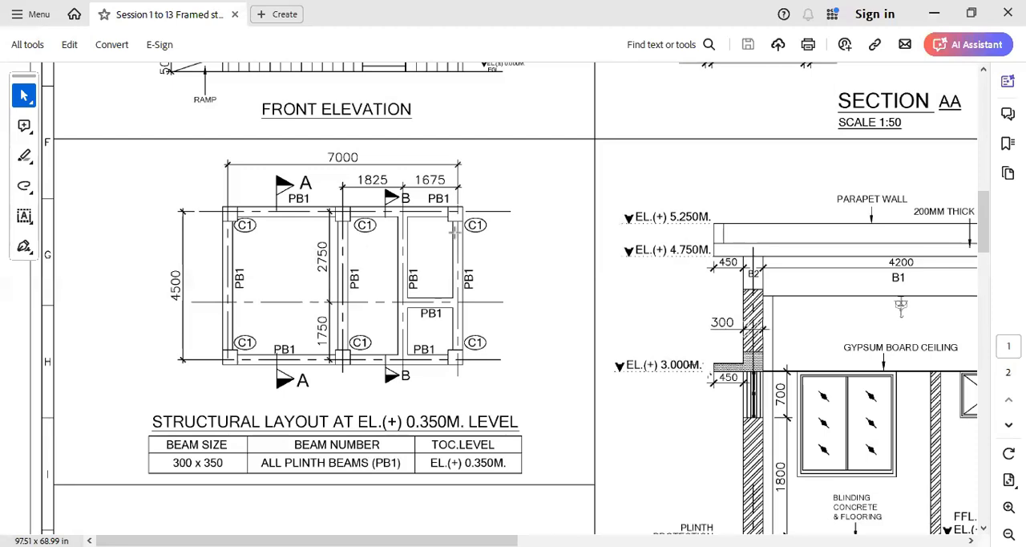
pyautogui.moveTo(407, 303); pyautogui.dragTo(454, 304)
pyautogui.moveTo(318, 215); pyautogui.dragTo(323, 357)
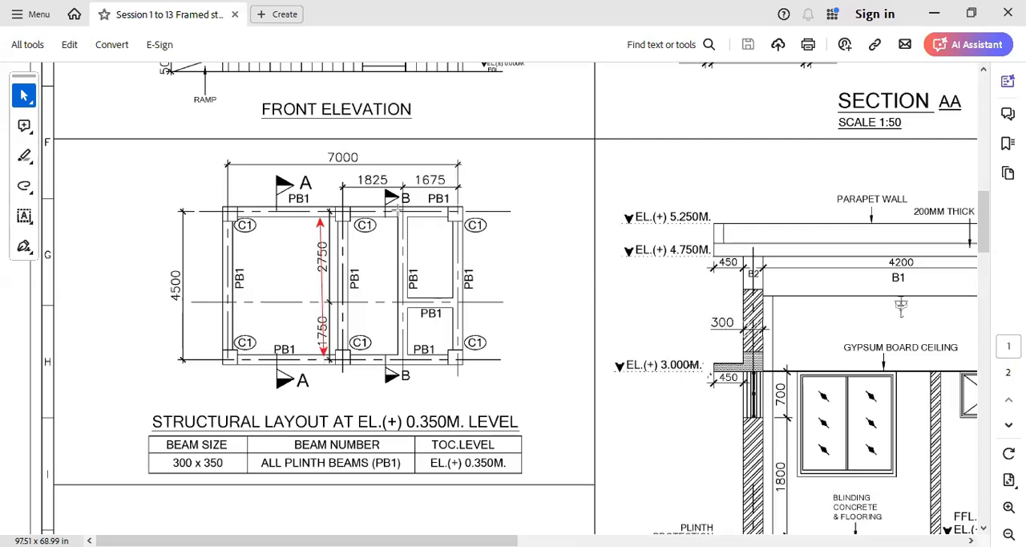
pyautogui.moveTo(393, 216); pyautogui.dragTo(391, 359)
pyautogui.moveTo(404, 314); pyautogui.dragTo(455, 313)
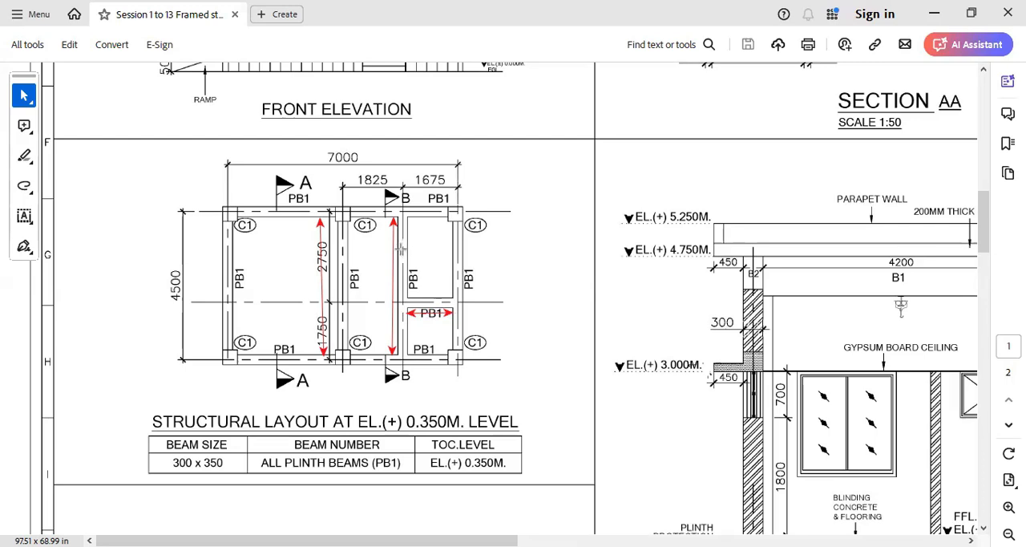
pyautogui.click(455, 246)
# - Switch back to Excel and enter the description Inner wall in B6 with a Nos value of 2
pyautogui.hotkey('alt', 'Tab')
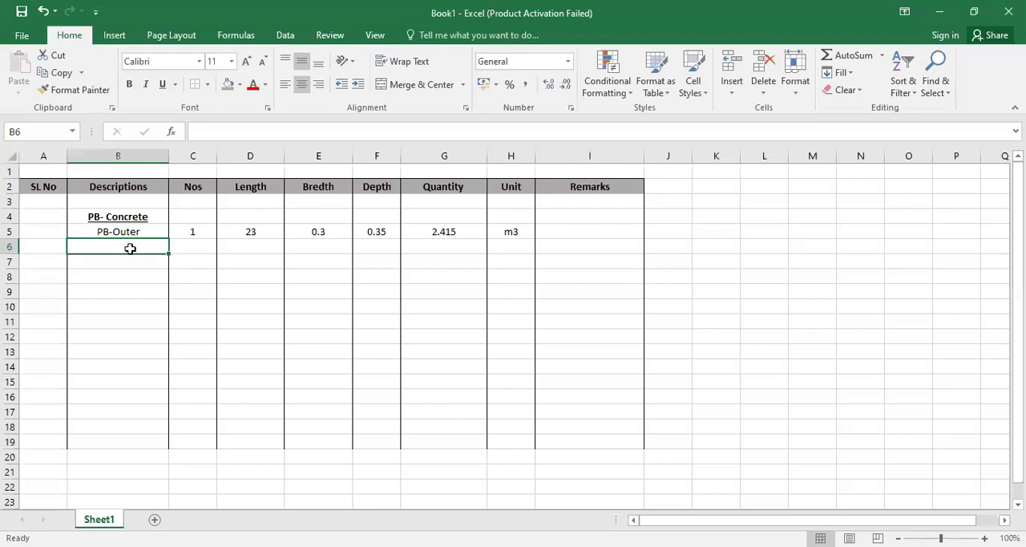
pyautogui.write('Inner')
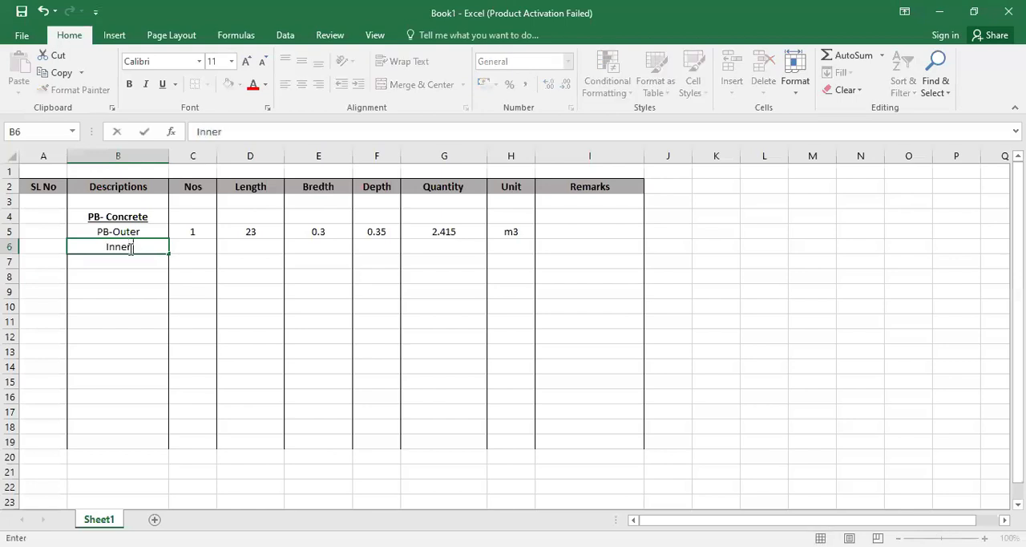
pyautogui.write(' wall')
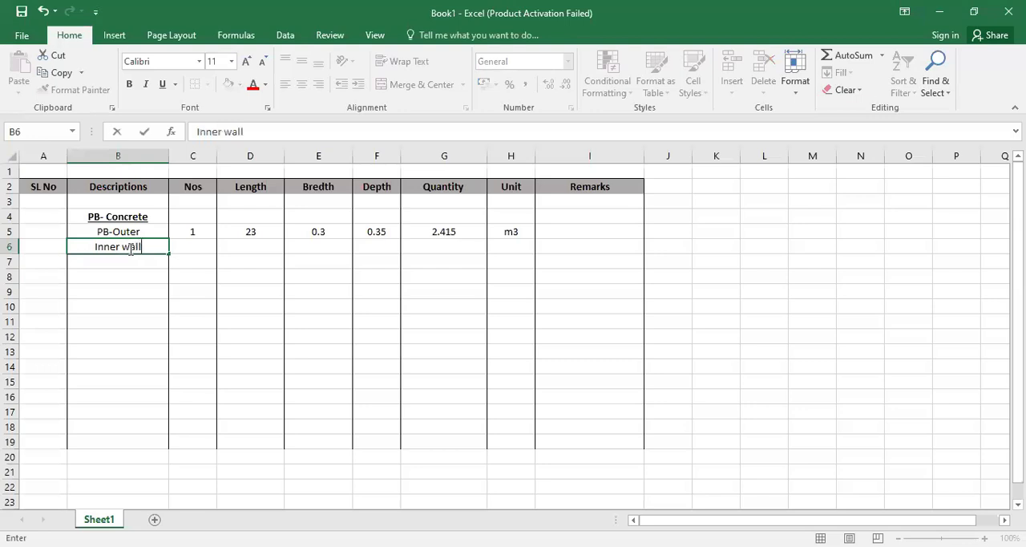
pyautogui.click(202, 250)
pyautogui.write('2')
# - Enter the formula =4.5-0.15-0.15 in D6 for the first Inner wall row's length
pyautogui.click(250, 246)
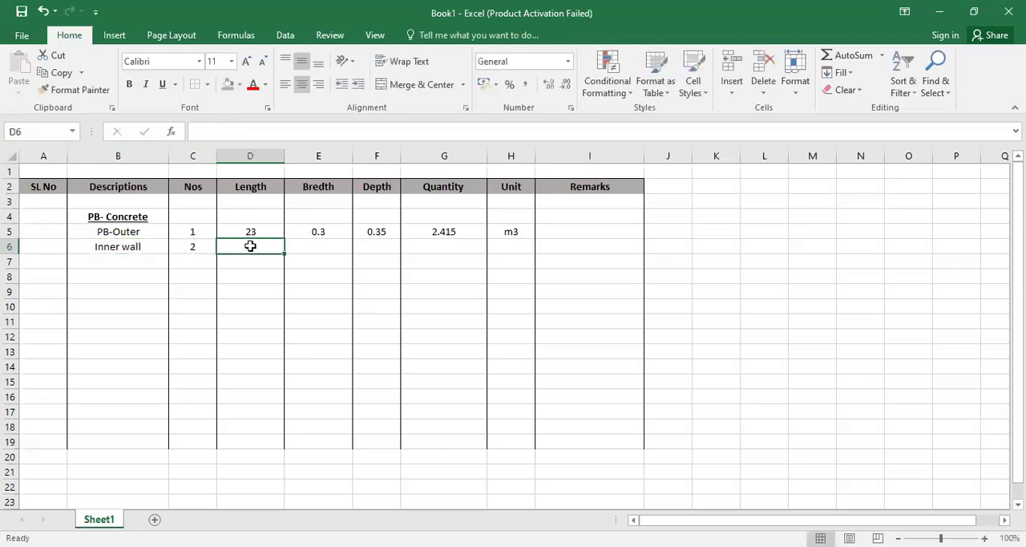
pyautogui.write('=')
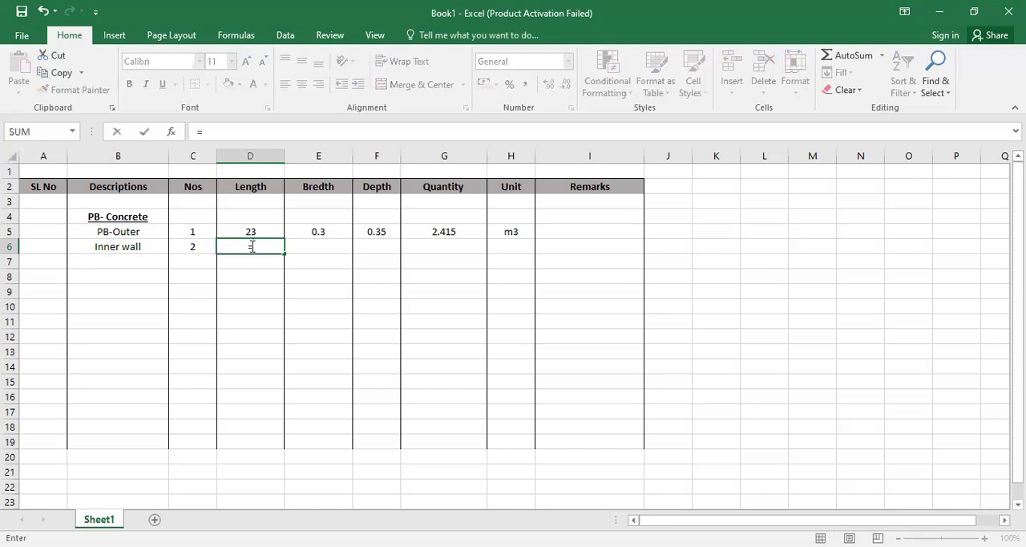
pyautogui.write('4.5-0.15-0.15')
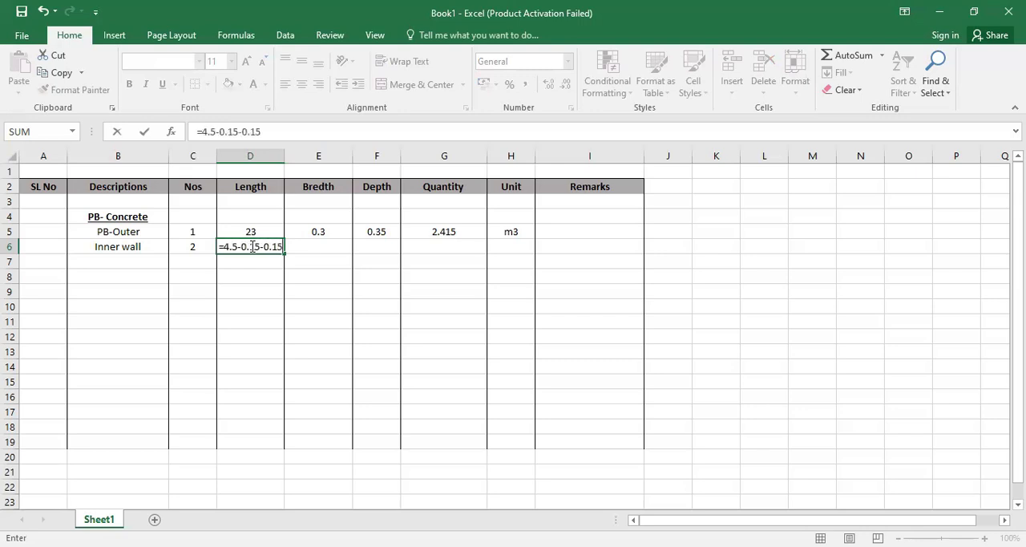
pyautogui.press('Return')
# - Enter 0.3 as breadth and 0.35 as depth for the Inner wall in row 6
pyautogui.click(319, 245)
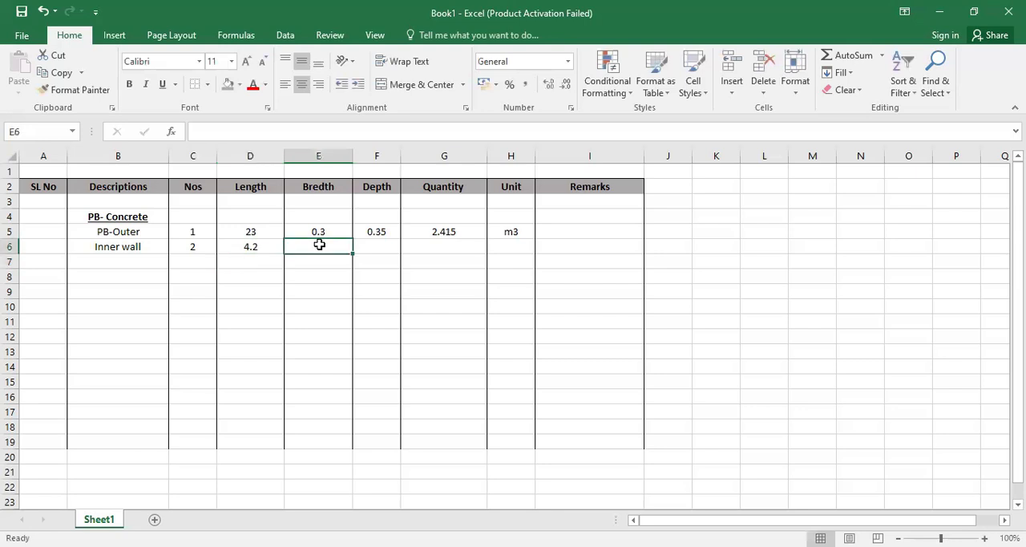
pyautogui.write('0.3')
pyautogui.press('Tab')
pyautogui.write('0.35')
# - Fill the quantity formula and the m3 unit from the PB-Outer row down into row 6
pyautogui.click(455, 243)
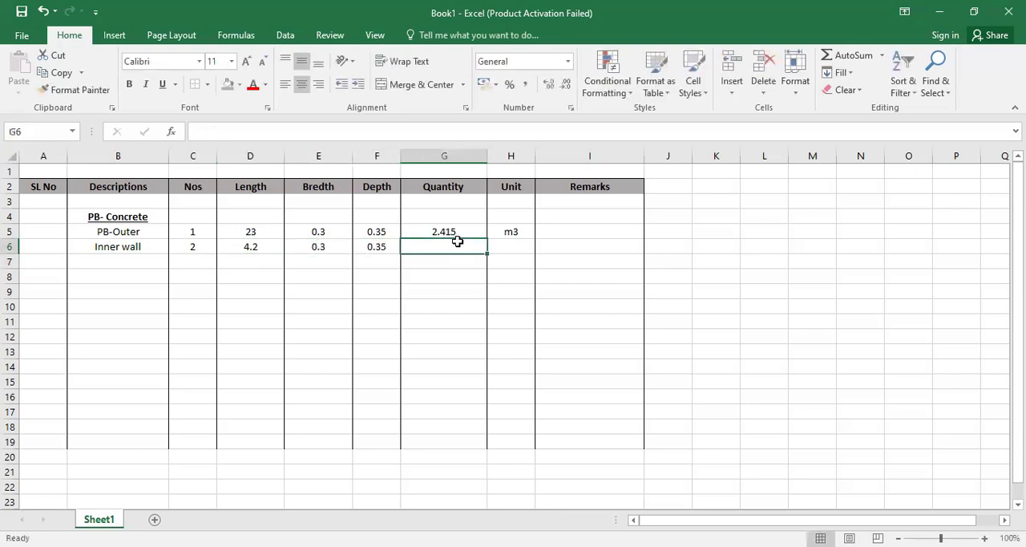
pyautogui.hotkey('ctrl', 'd')
pyautogui.click(517, 246)
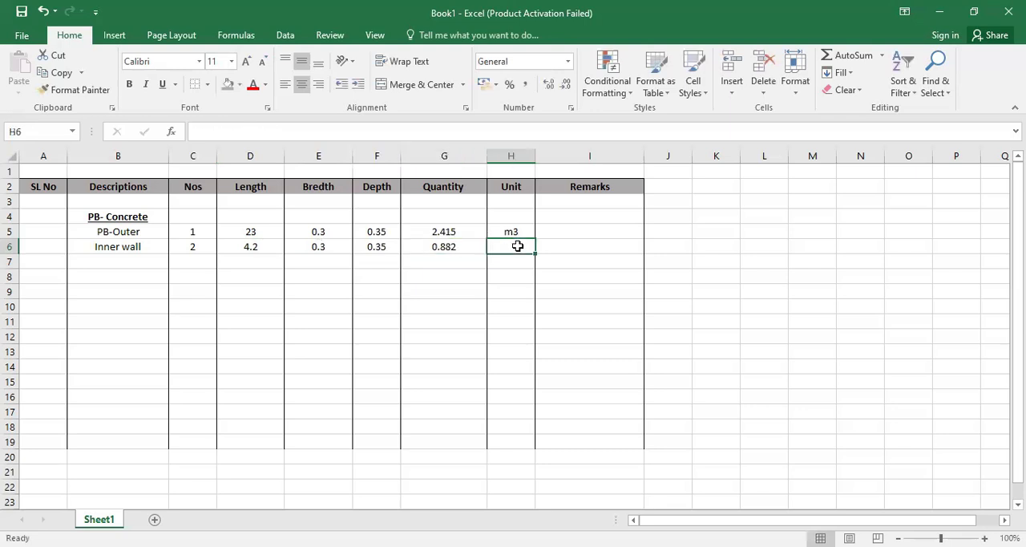
pyautogui.hotkey('ctrl', 'd')
pyautogui.click(463, 287)
# - Copy the Inner wall description down into B7 and set that row's Nos value to 1
pyautogui.click(132, 259)
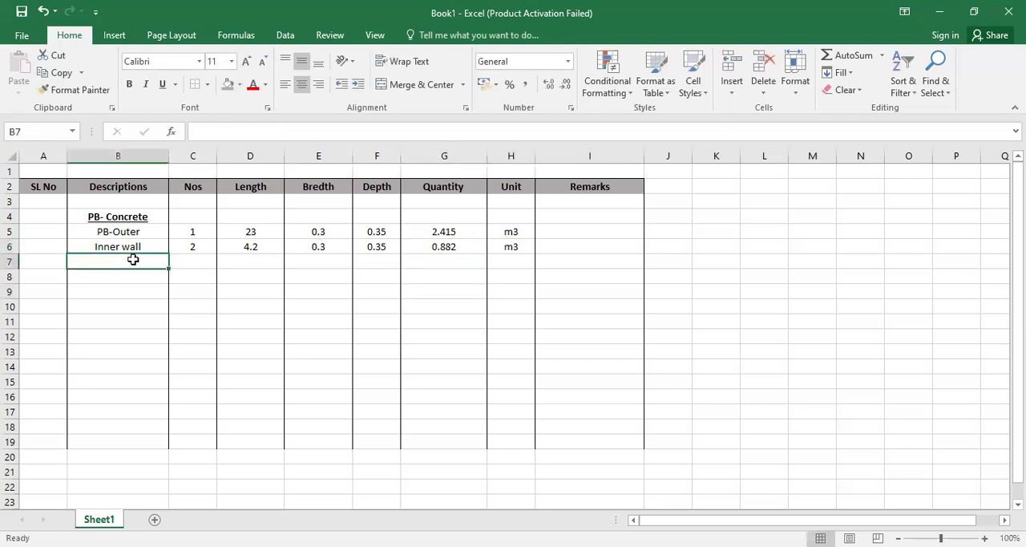
pyautogui.hotkey('ctrl', 'd')
pyautogui.click(199, 258)
pyautogui.write('1')
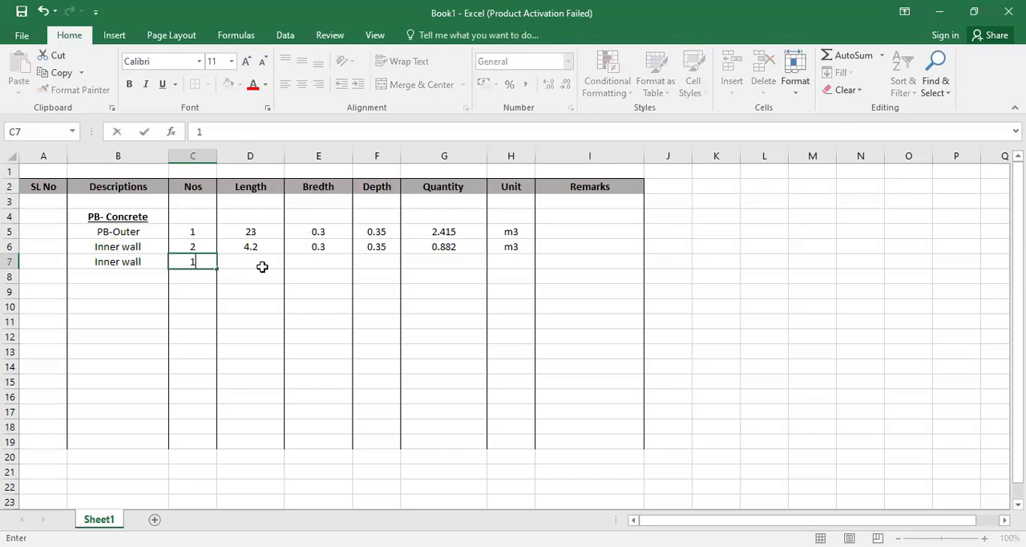
# - Enter the formula =1.675-0.3/2-0.3/2 in D7 for the second Inner wall row's length
pyautogui.click(262, 268)
pyautogui.write('=')
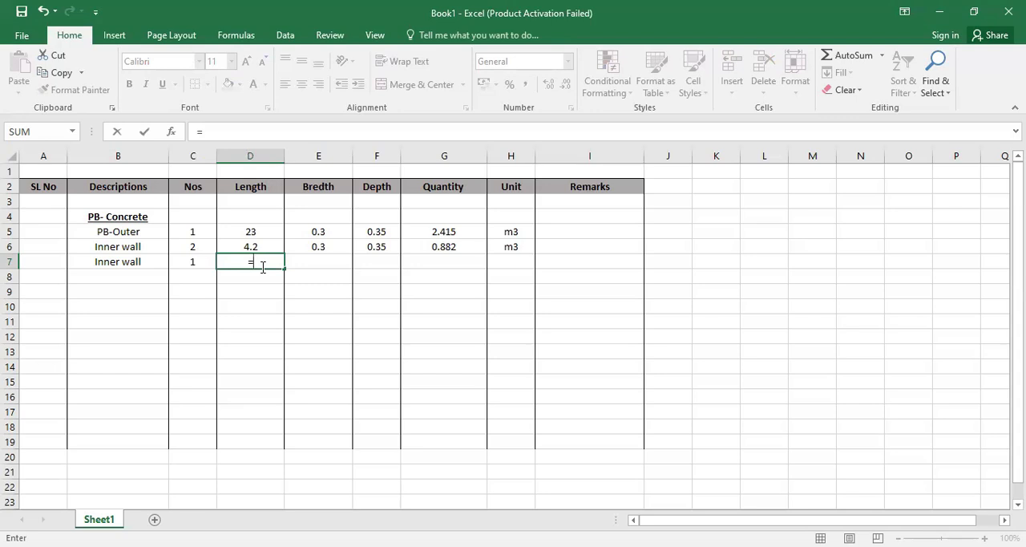
pyautogui.write('1.675-0.3/')
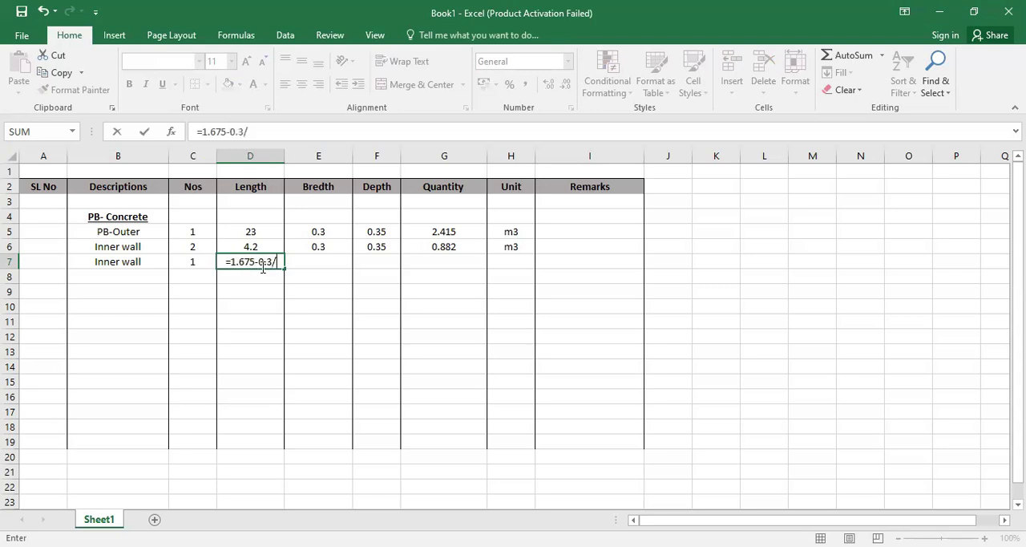
pyautogui.write('2-0.3/2')
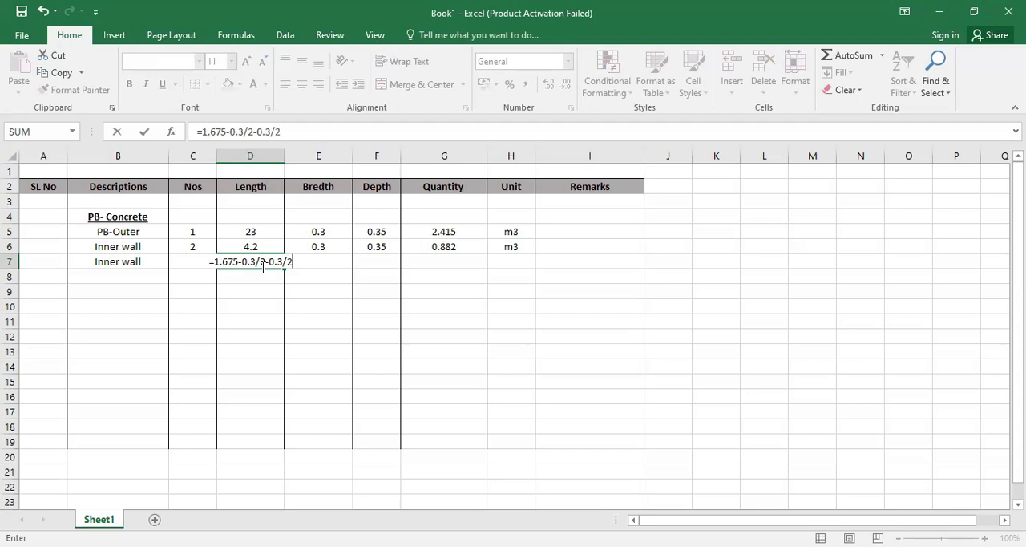
pyautogui.press('Return')
# - Enter 0.3 as breadth and 0.35 as depth for the second Inner wall in row 7
pyautogui.click(309, 261)
pyautogui.write('0.3')
pyautogui.press('Tab')
pyautogui.write('0.35')
# - Fill the quantity formula and the m3 unit from row 6 down into row 7
pyautogui.click(439, 256)
pyautogui.hotkey('ctrl', 'd')
pyautogui.click(498, 262)
pyautogui.hotkey('ctrl', 'd')
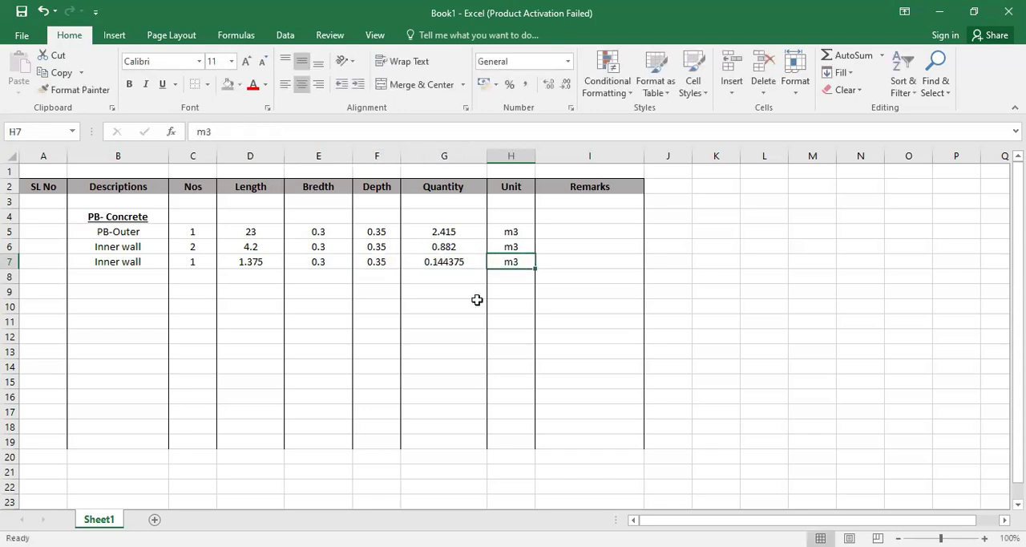
pyautogui.click(476, 305)
# - Total the quantities G5:G7 in G8 with SUM and copy the m3 unit down into H8
pyautogui.click(431, 275)
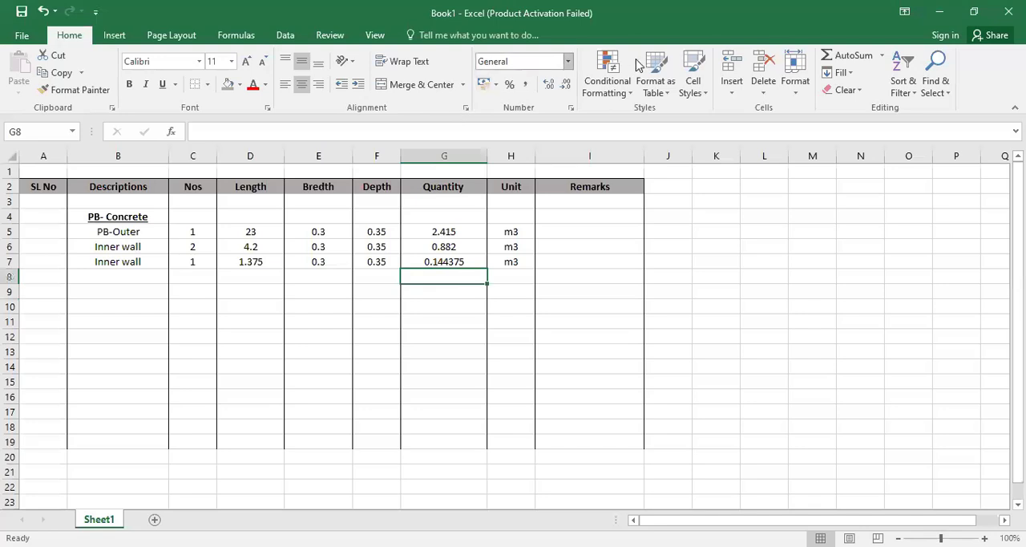
pyautogui.click(848, 55)
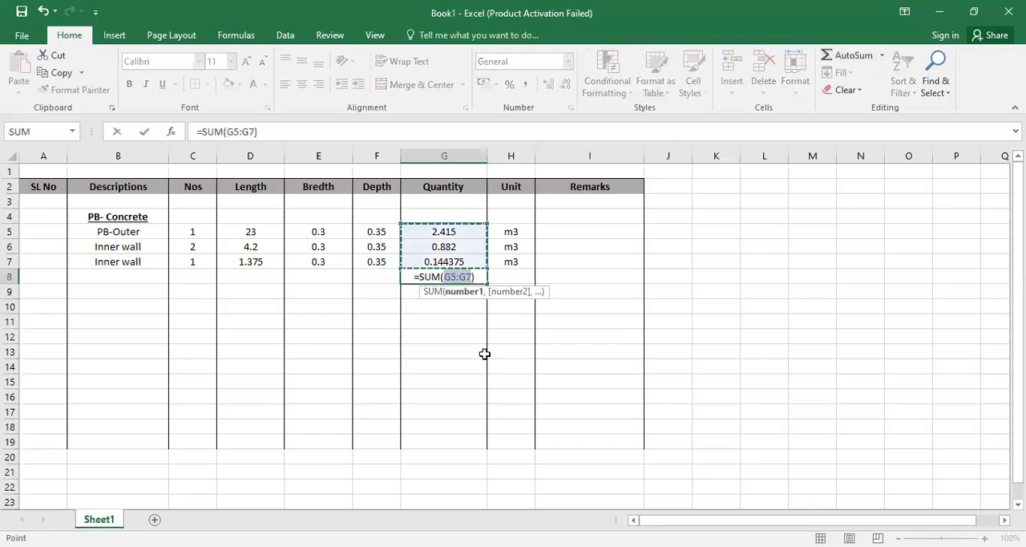
pyautogui.press('Tab')
pyautogui.hotkey('ctrl', 'd')
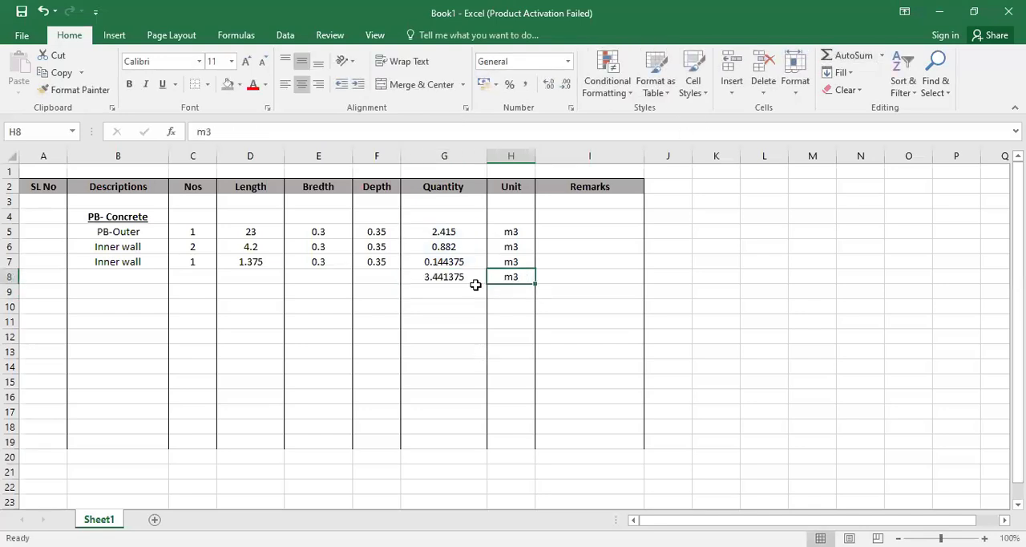
# - Make the total quantity and its unit in G8:H8 bold
pyautogui.moveTo(470, 276); pyautogui.dragTo(503, 277)
pyautogui.click(128, 84)
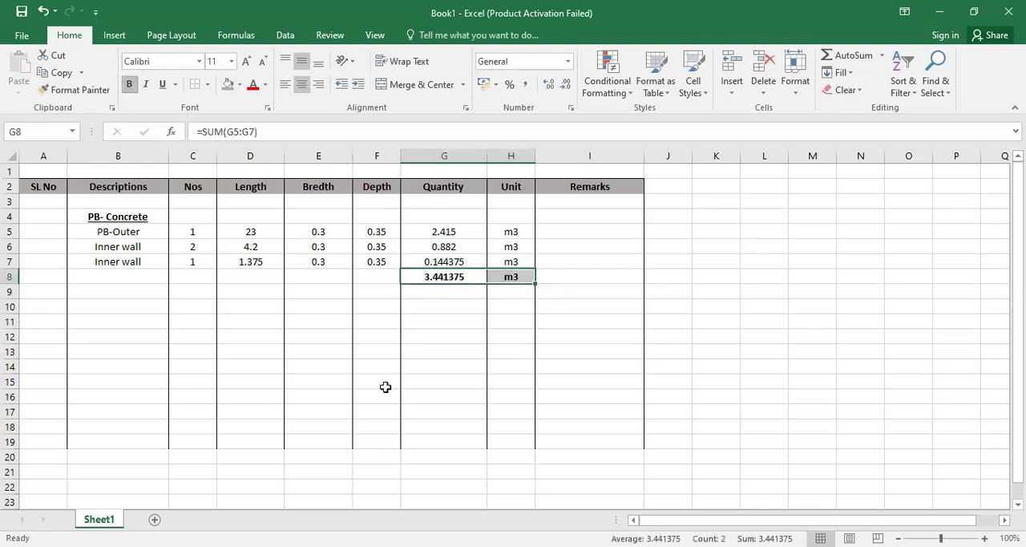
pyautogui.click(425, 364)
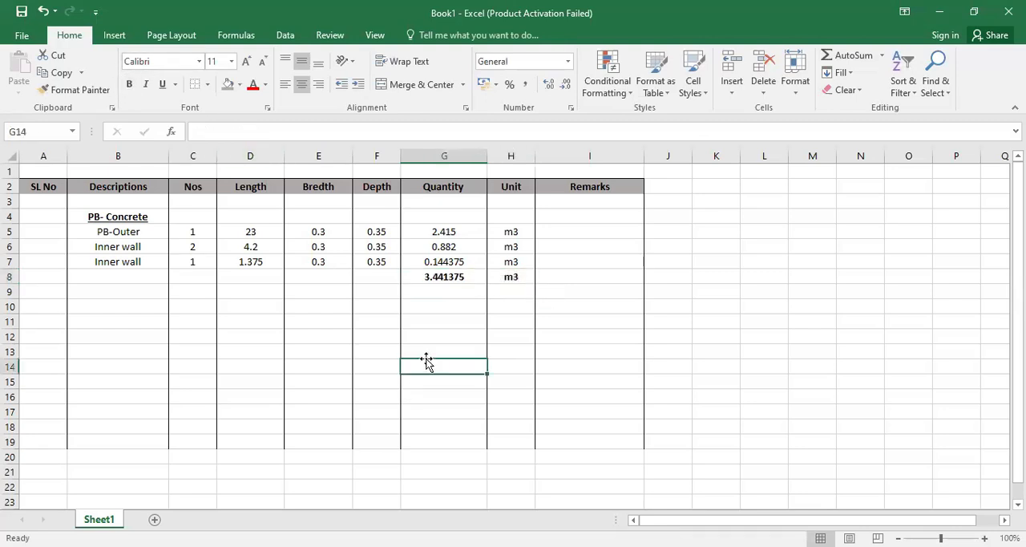
# - Reduce the total quantity in G8 to three decimal places
pyautogui.click(457, 278)
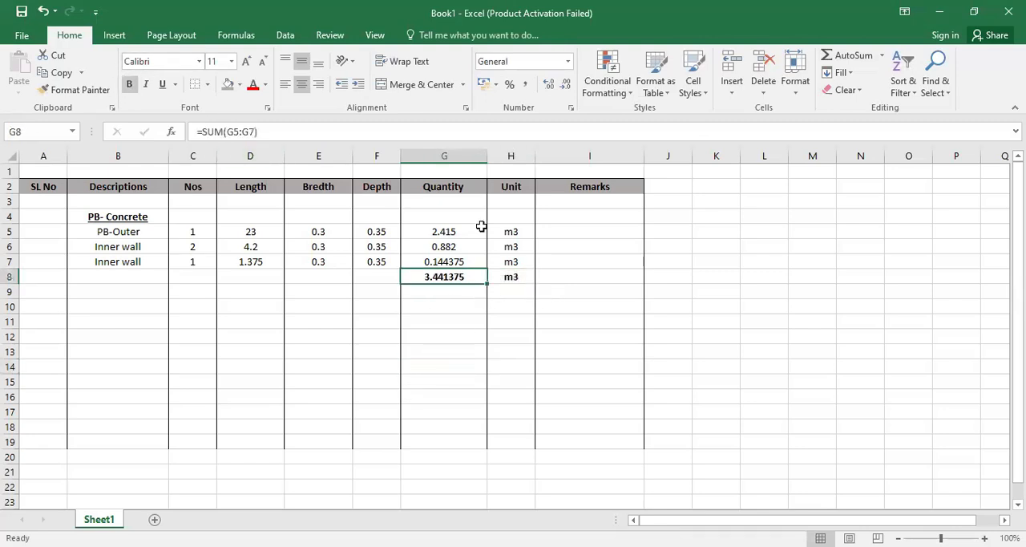
pyautogui.click(565, 84)
pyautogui.click(565, 85)
pyautogui.click(565, 84)
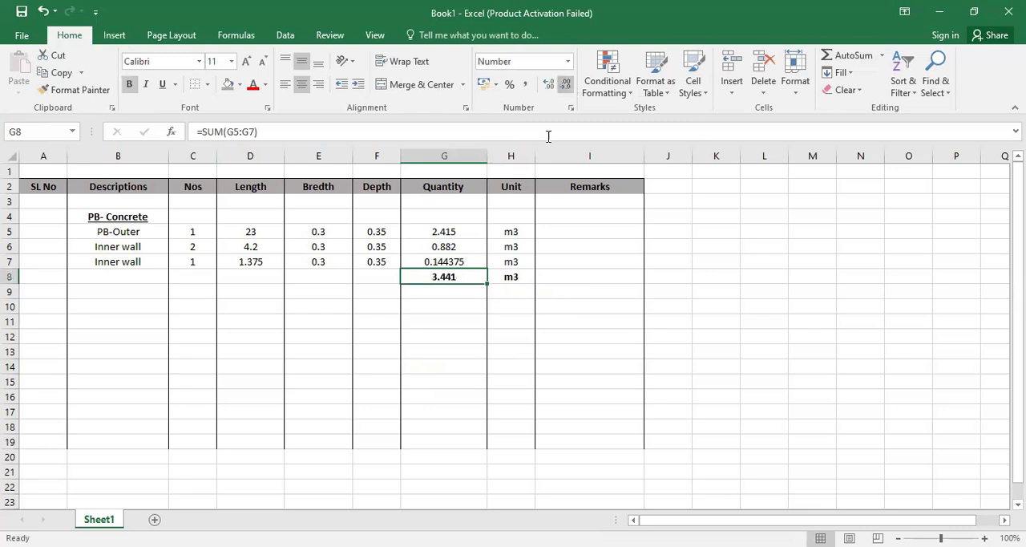
pyautogui.click(519, 307)
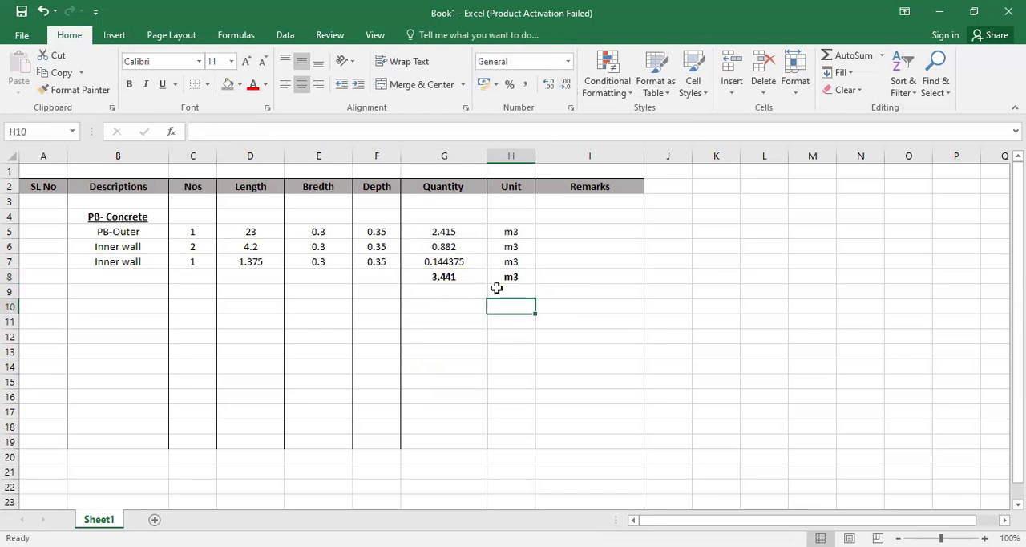
# - Add the heading Formwork in B9 below the concrete total and make it bold
pyautogui.click(146, 298)
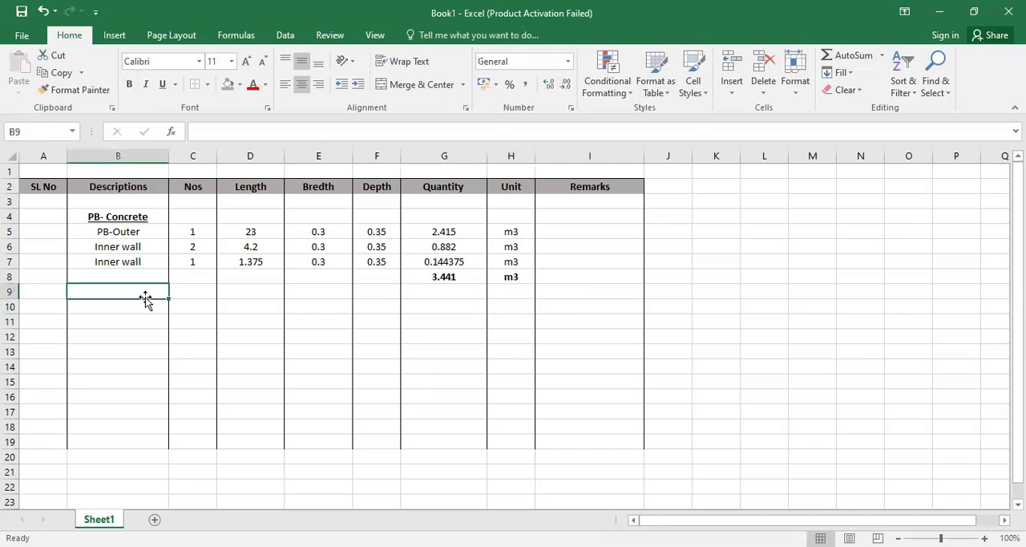
pyautogui.write('Formw')
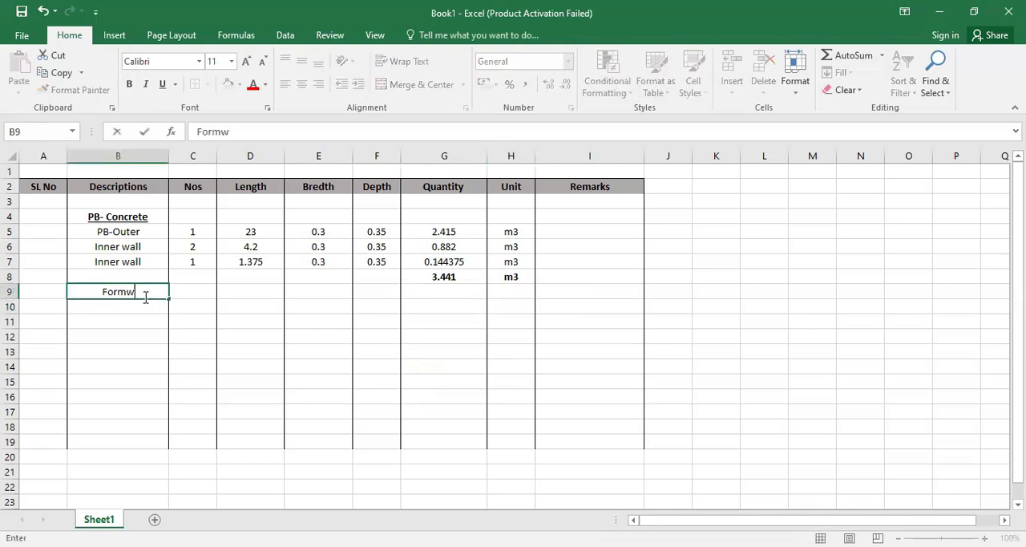
pyautogui.write('ork')
pyautogui.press('Return')
pyautogui.click(143, 294)
pyautogui.click(129, 84)
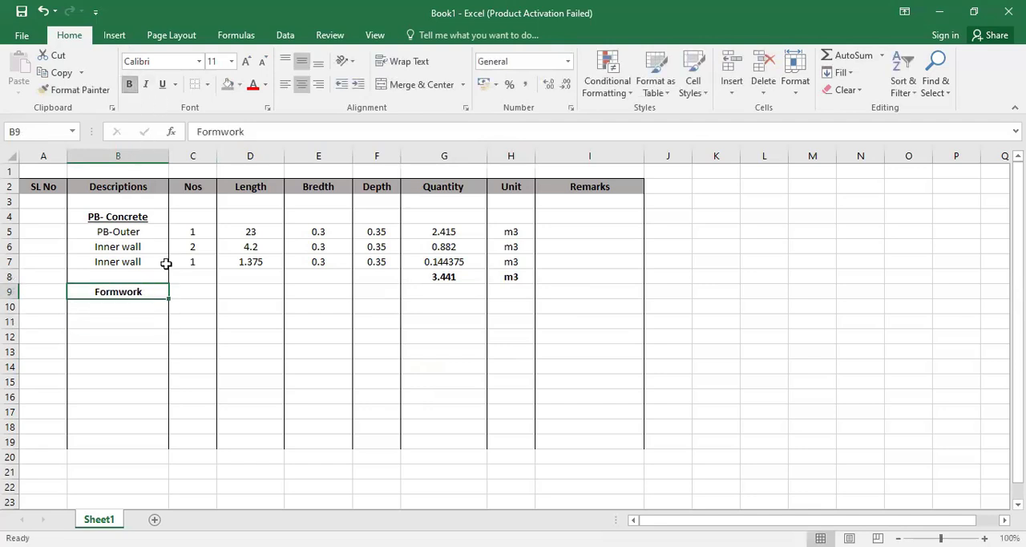
# - Link the description in B10 to B5 and calculate the number in C10 with =C5*2
pyautogui.click(157, 307)
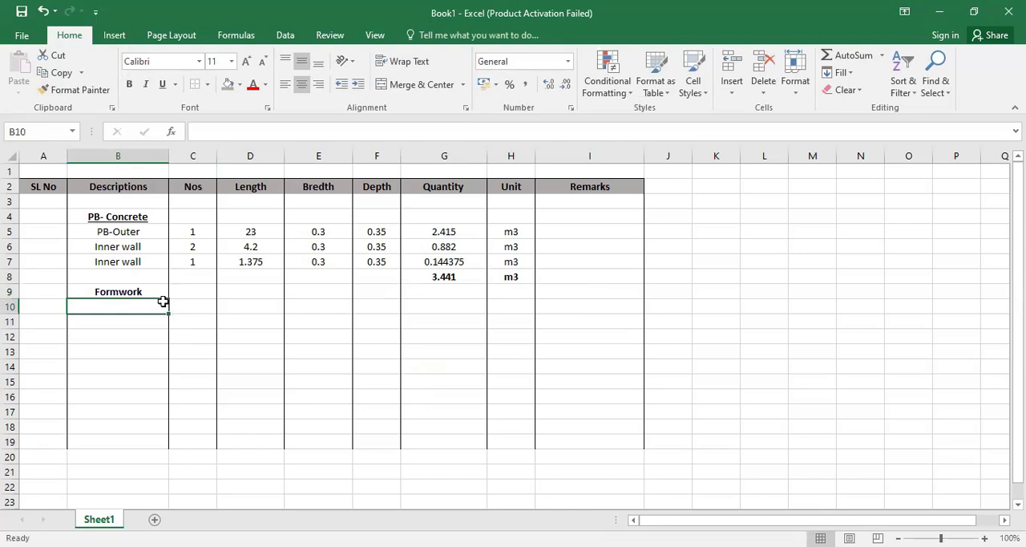
pyautogui.write('=')
pyautogui.click(144, 231)
pyautogui.press('Return')
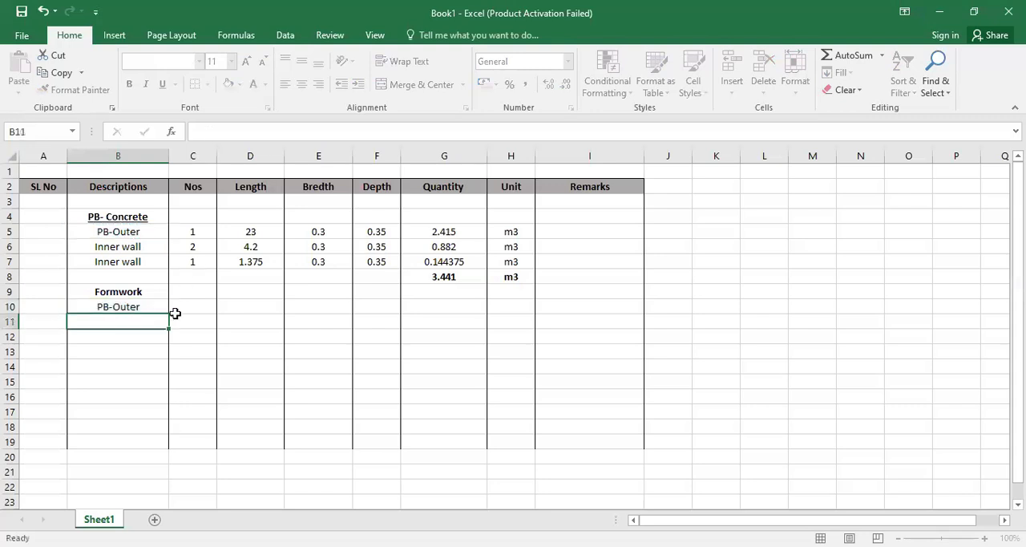
pyautogui.click(202, 306)
pyautogui.write('=')
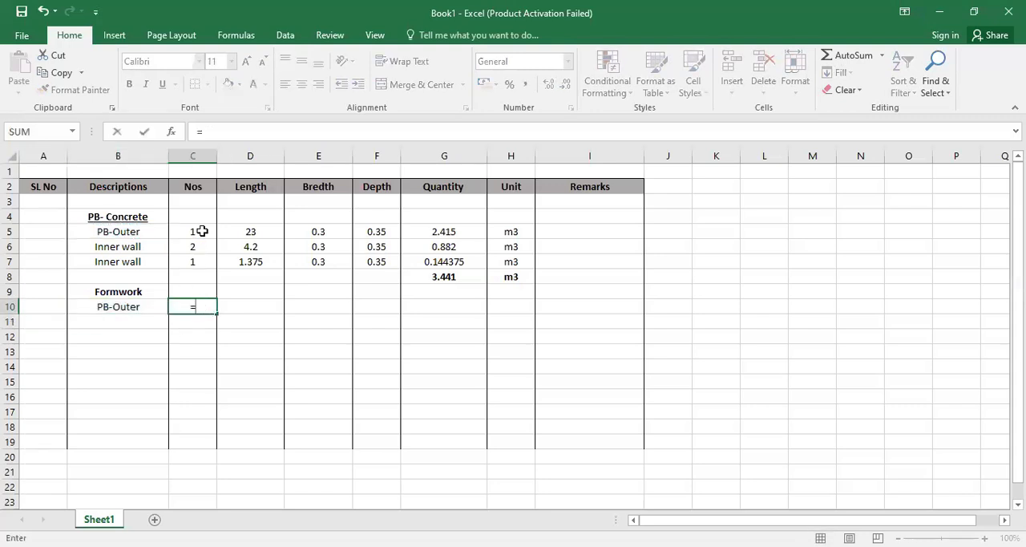
pyautogui.click(202, 230)
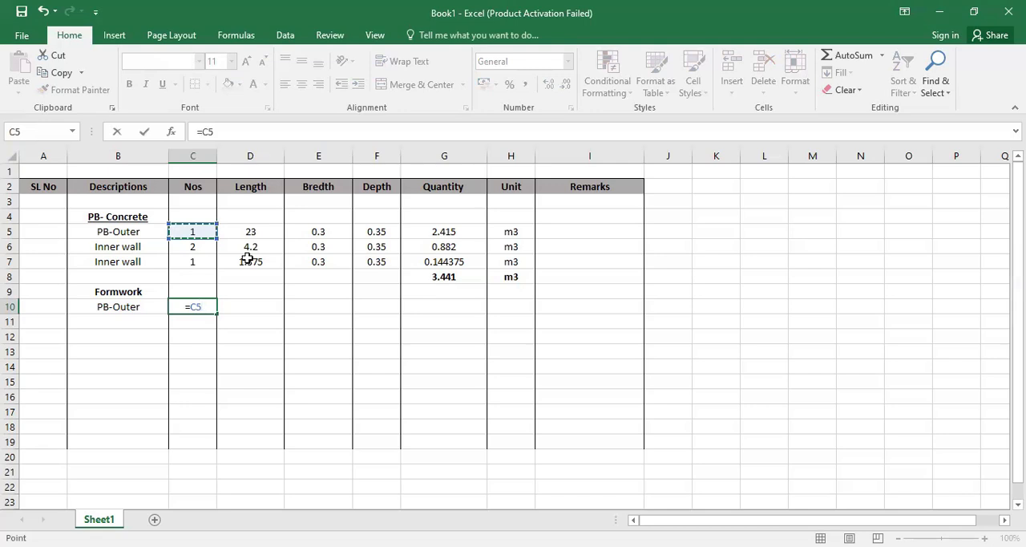
pyautogui.write('*2')
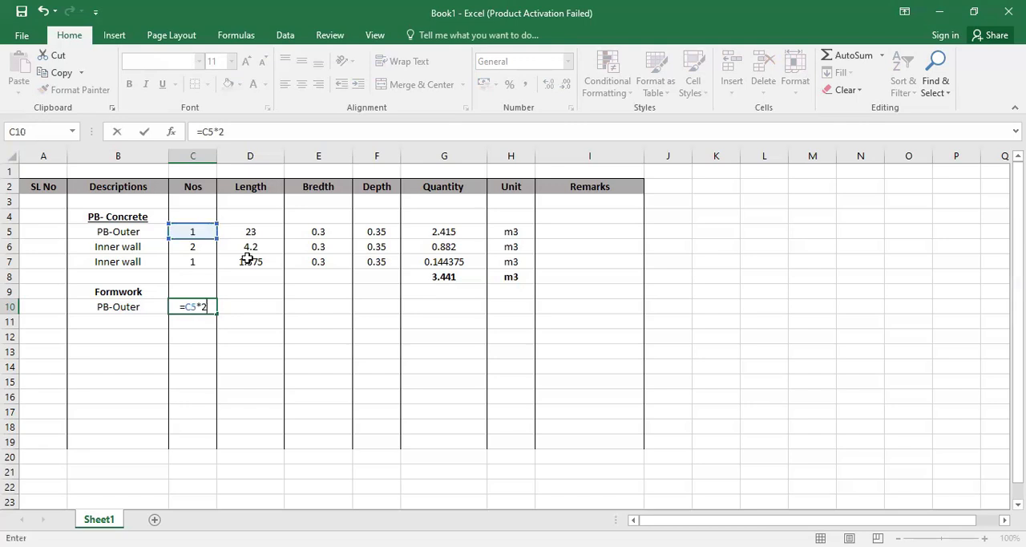
pyautogui.press('Return')
# - Link the PB-Outer formwork length in D10 to D5 and its depth in F10 to F5, leaving the breadth empty
pyautogui.click(254, 303)
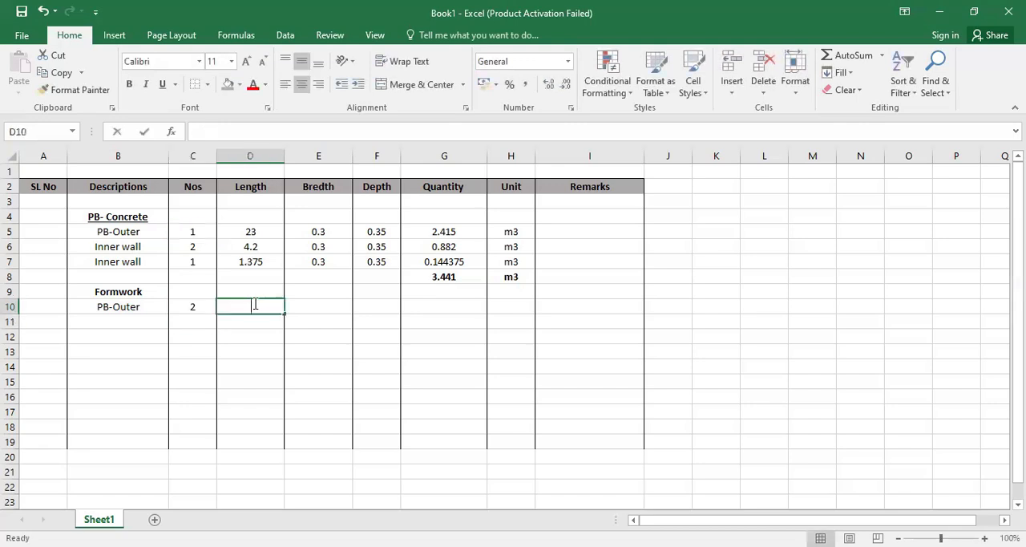
pyautogui.write('=')
pyautogui.click(269, 233)
pyautogui.press('Return')
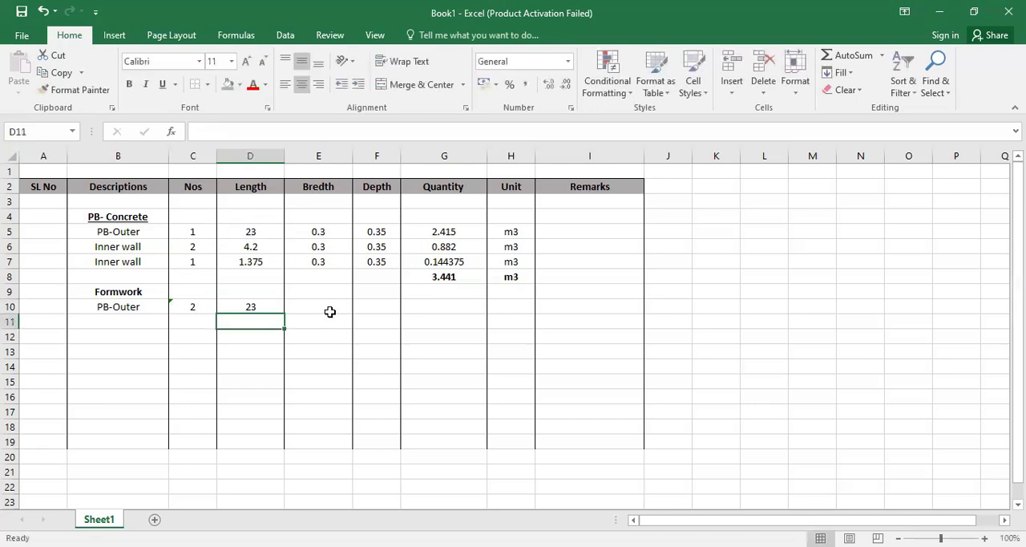
pyautogui.click(330, 310)
pyautogui.click(372, 304)
pyautogui.write('=')
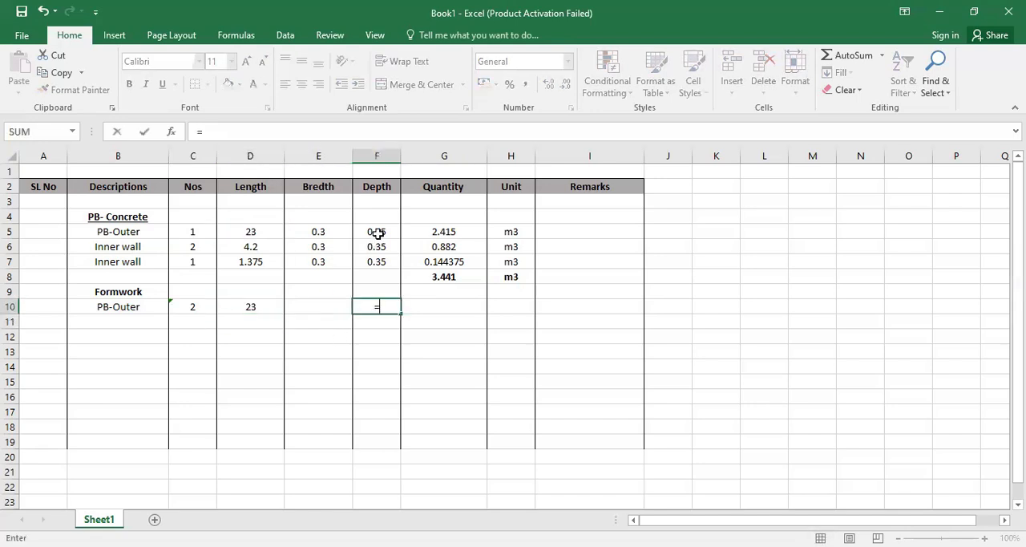
pyautogui.click(376, 233)
pyautogui.press('Return')
# - Copy the quantity formula from G5 into G10 and enter m2 as the unit in H10
pyautogui.click(457, 296)
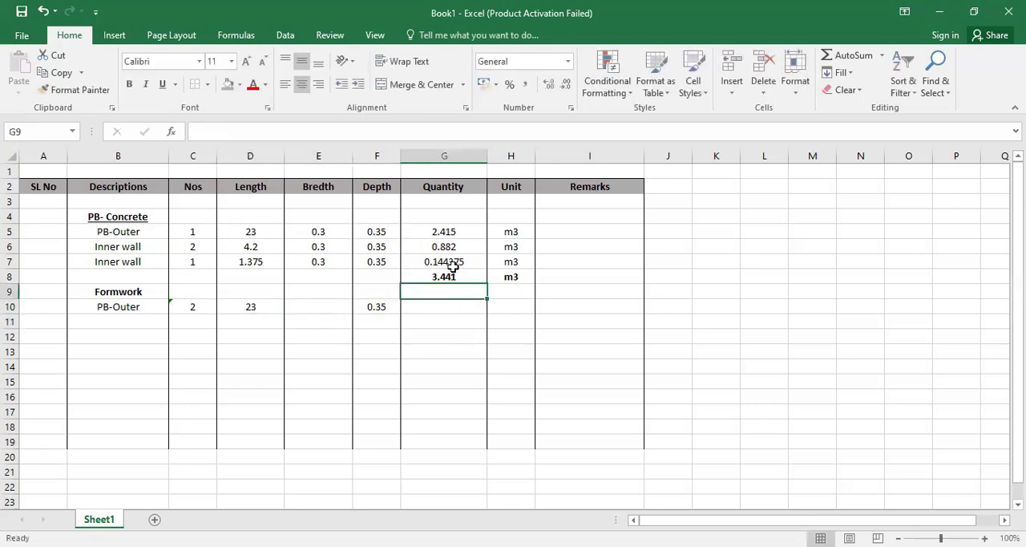
pyautogui.click(457, 232)
pyautogui.hotkey('ctrl', 'c')
pyautogui.click(449, 306)
pyautogui.hotkey('ctrl', 'v')
pyautogui.click(510, 303)
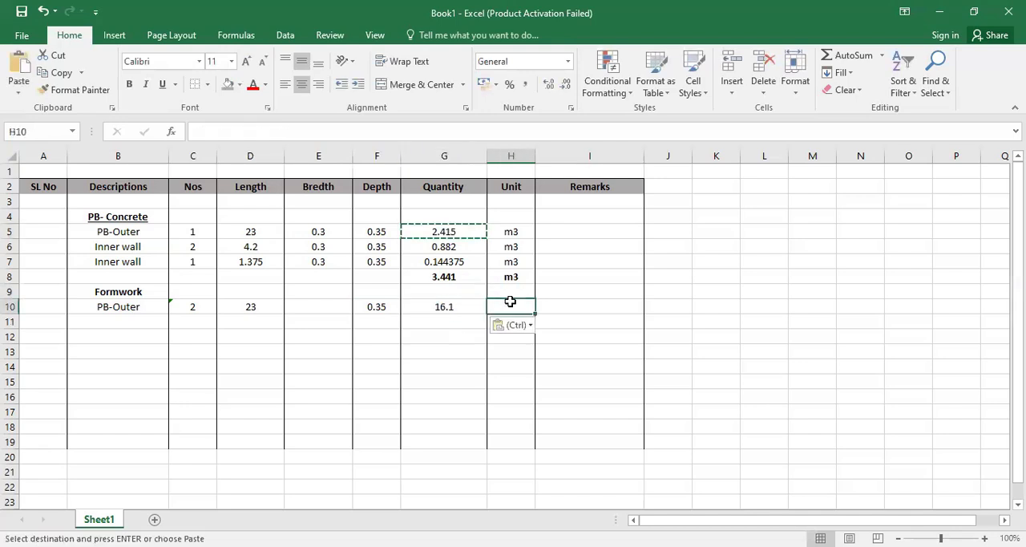
pyautogui.write('m2')
pyautogui.press('Return')
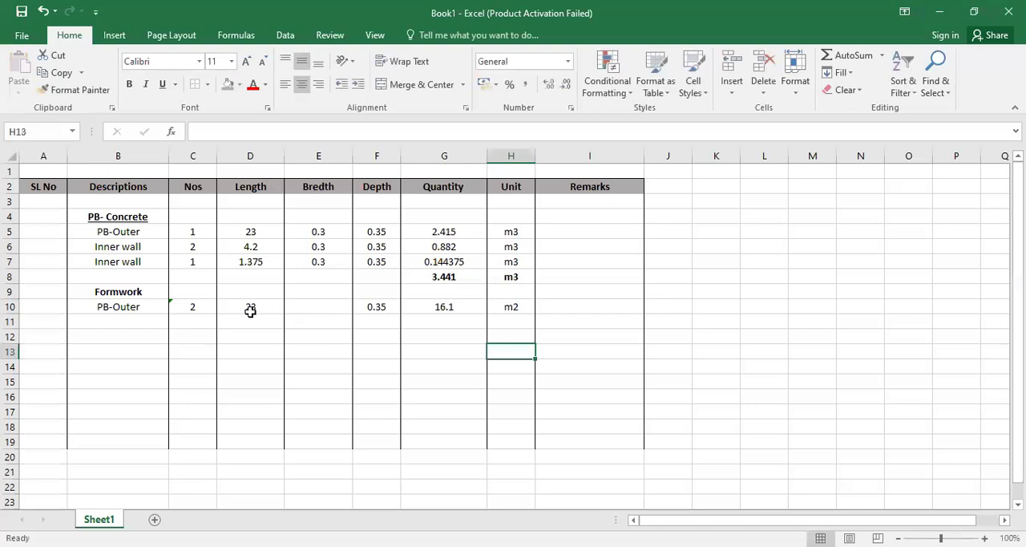
# - Copy the PB-Outer formwork row B10:H10 into rows 11 and 12 and check the copied formulas in row 11
pyautogui.click(192, 321)
pyautogui.moveTo(136, 303); pyautogui.dragTo(513, 298)
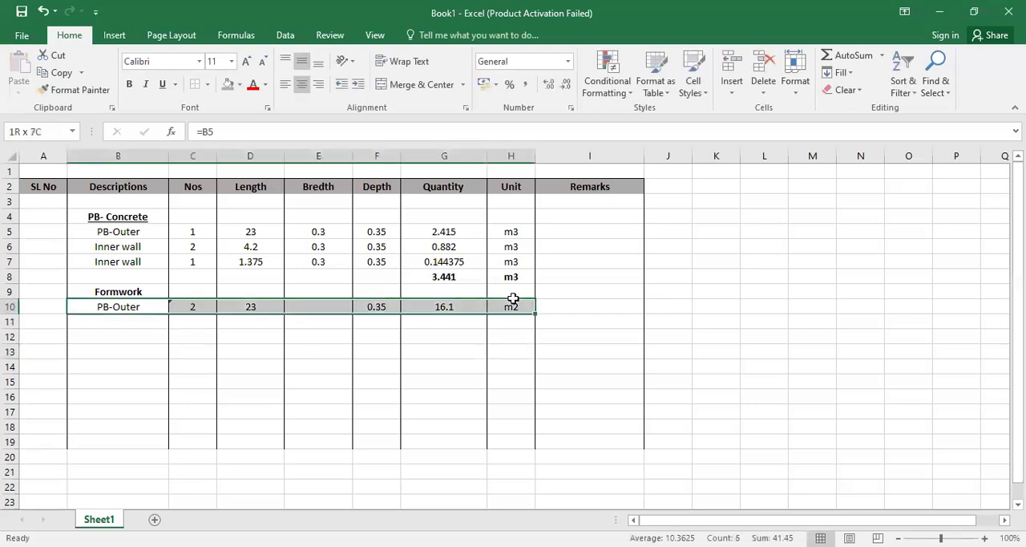
pyautogui.hotkey('ctrl', 'c')
pyautogui.moveTo(149, 323)
pyautogui.mouseDown()
pyautogui.moveTo(151, 345)
pyautogui.moveTo(152, 333)
pyautogui.mouseUp()
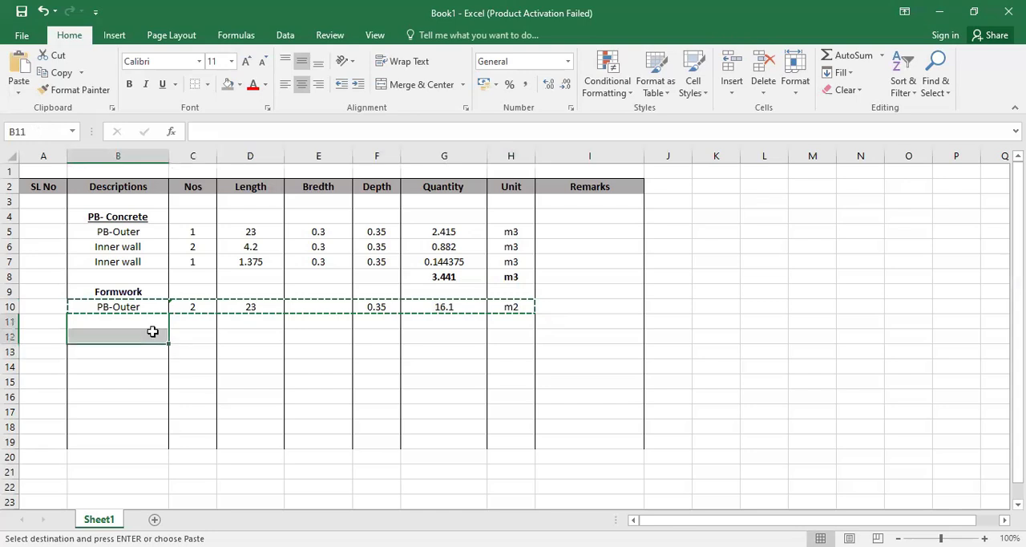
pyautogui.hotkey('ctrl', 'v')
pyautogui.click(178, 378)
pyautogui.press('Escape')
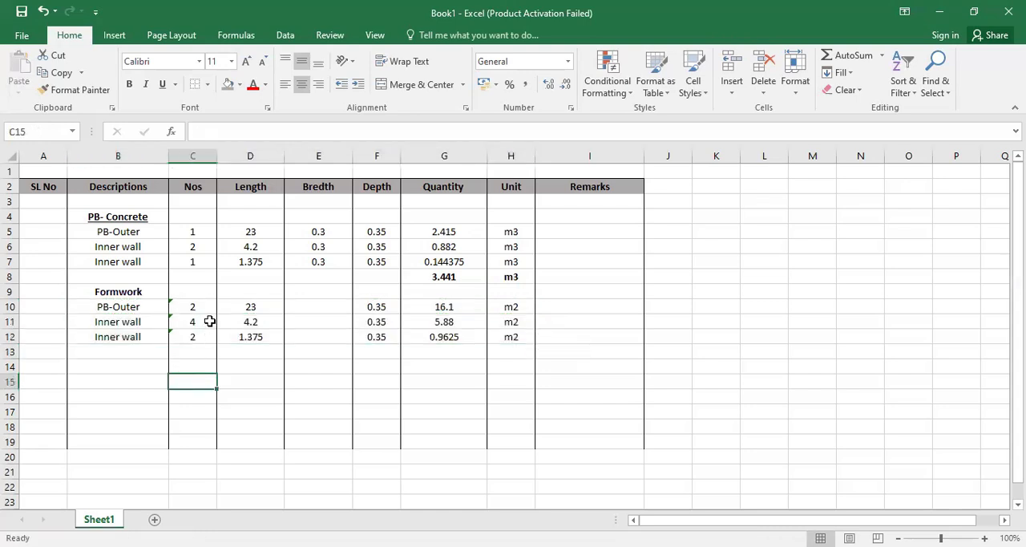
pyautogui.doubleClick(207, 322)
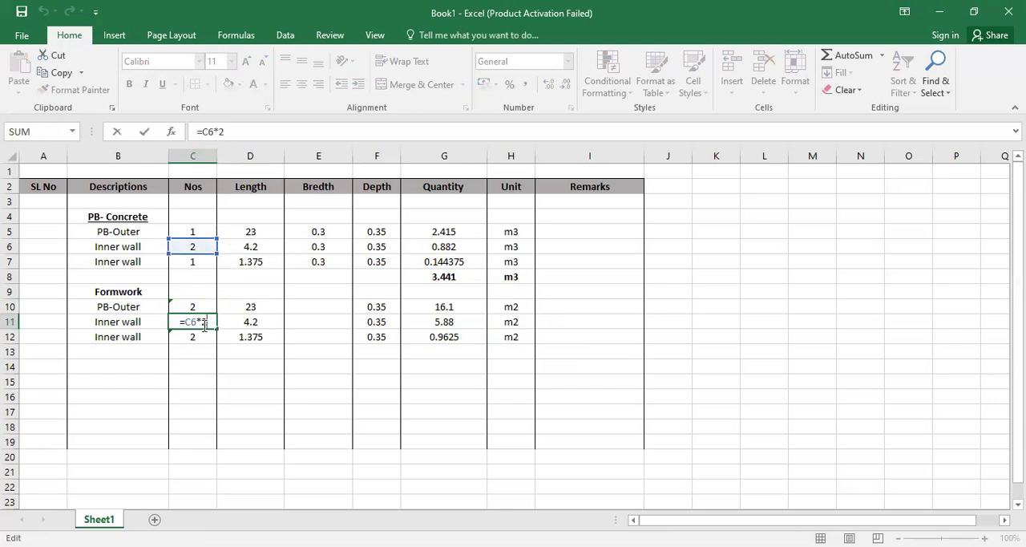
pyautogui.click(279, 325)
pyautogui.click(382, 324)
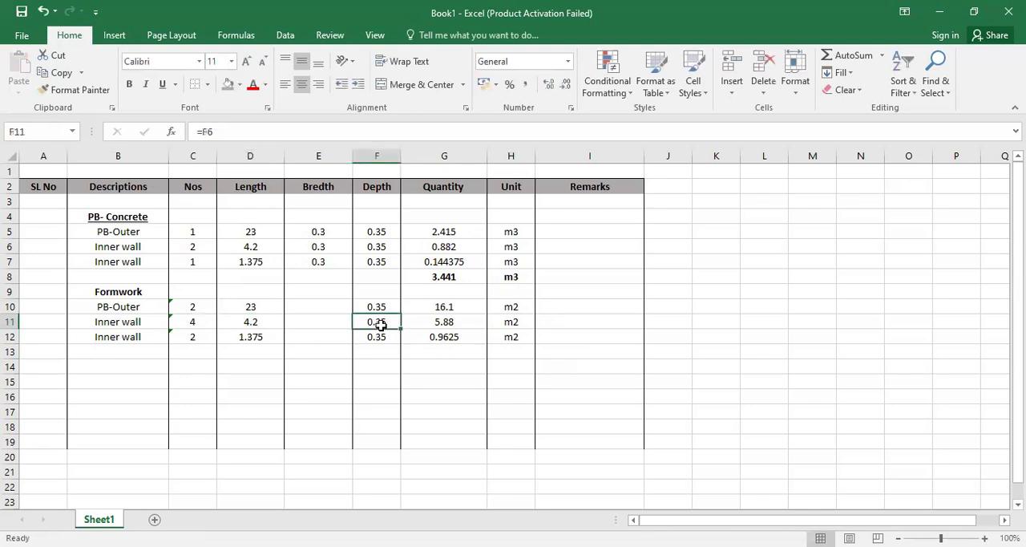
# - Total the formwork quantities G10:G12 in G13 with SUM and enter the unit m2 in H13
pyautogui.click(455, 350)
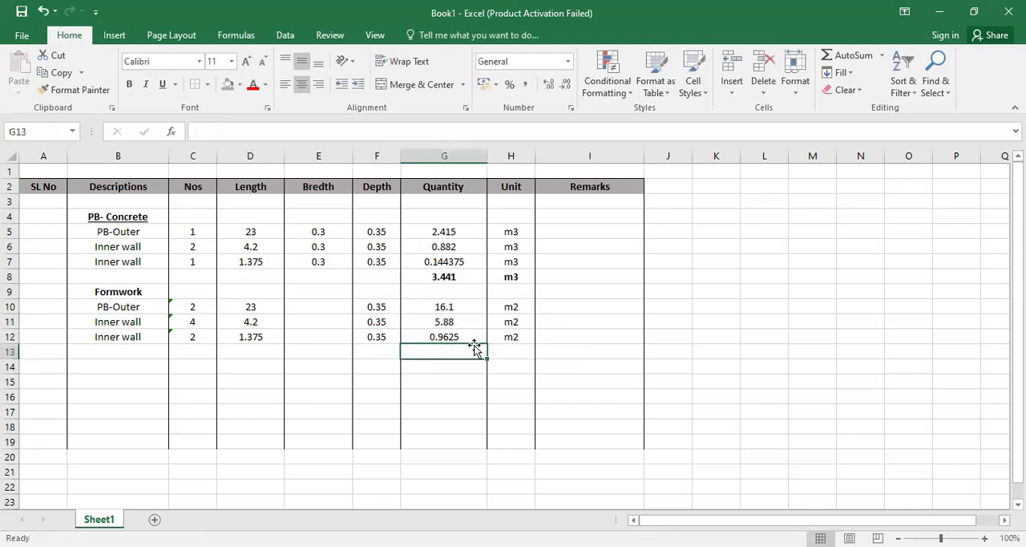
pyautogui.click(845, 55)
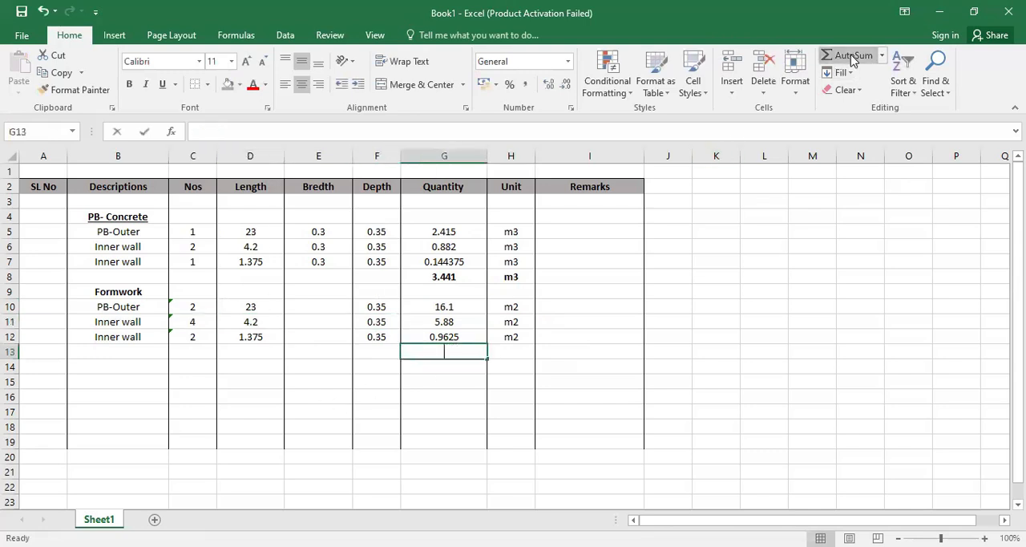
pyautogui.click(507, 350)
pyautogui.write('m2')
# - Make the formwork total and its unit in G13:H13 bold
pyautogui.moveTo(454, 350); pyautogui.dragTo(512, 352)
pyautogui.hotkey('ctrl', 'b')
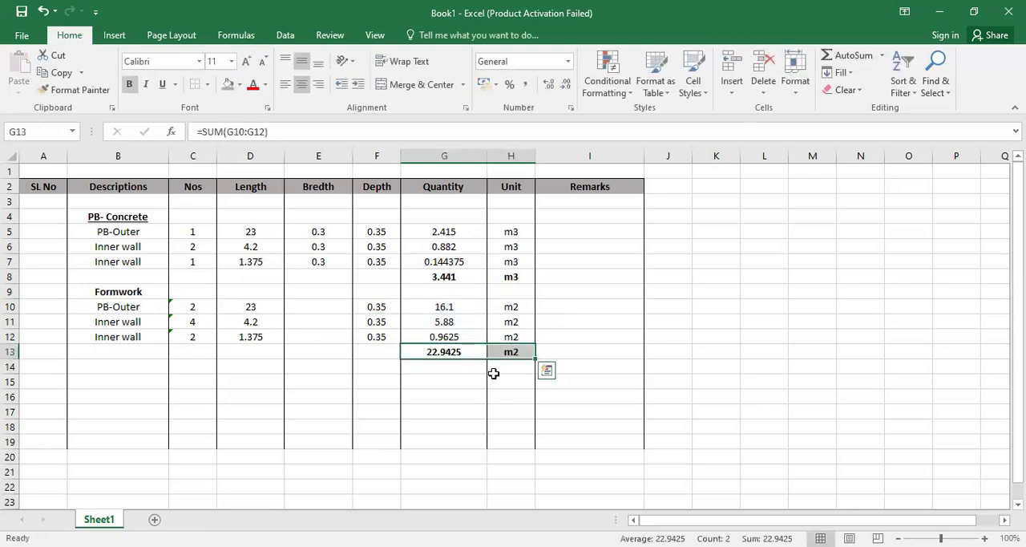
pyautogui.click(468, 383)
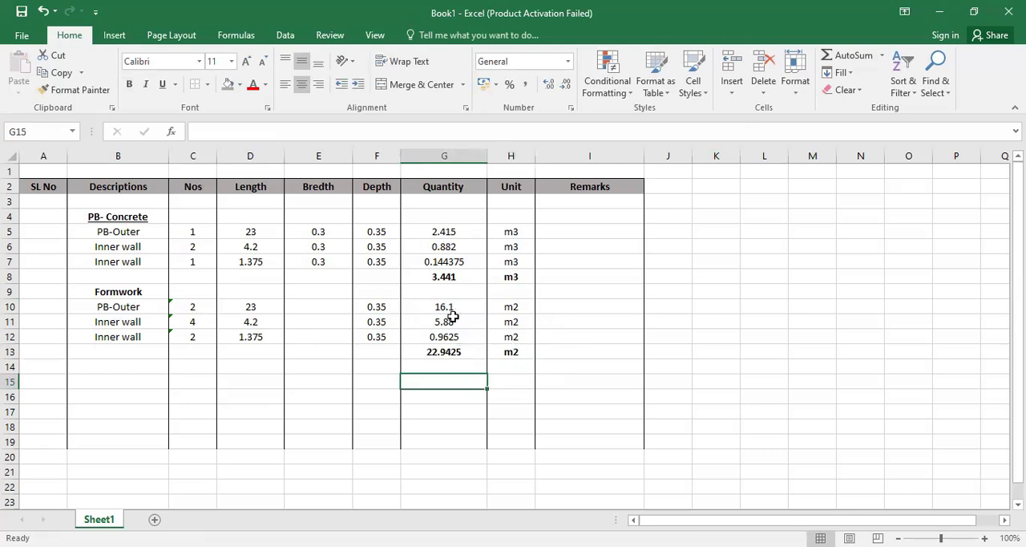
# - Fill the concrete total cells G8:H8 and the formwork total cells G13:H13 with the header row's grey
pyautogui.moveTo(441, 276); pyautogui.dragTo(529, 272)
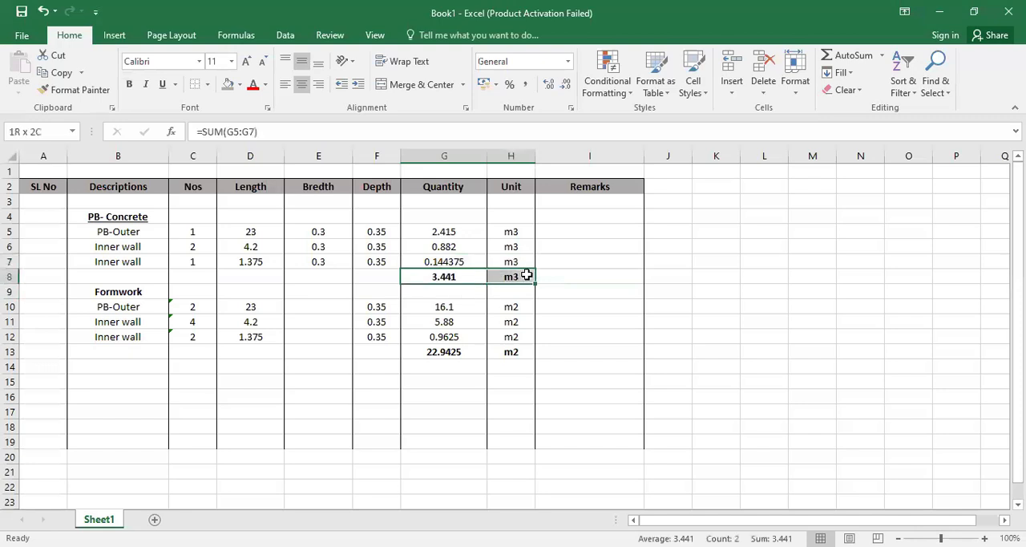
pyautogui.click(228, 85)
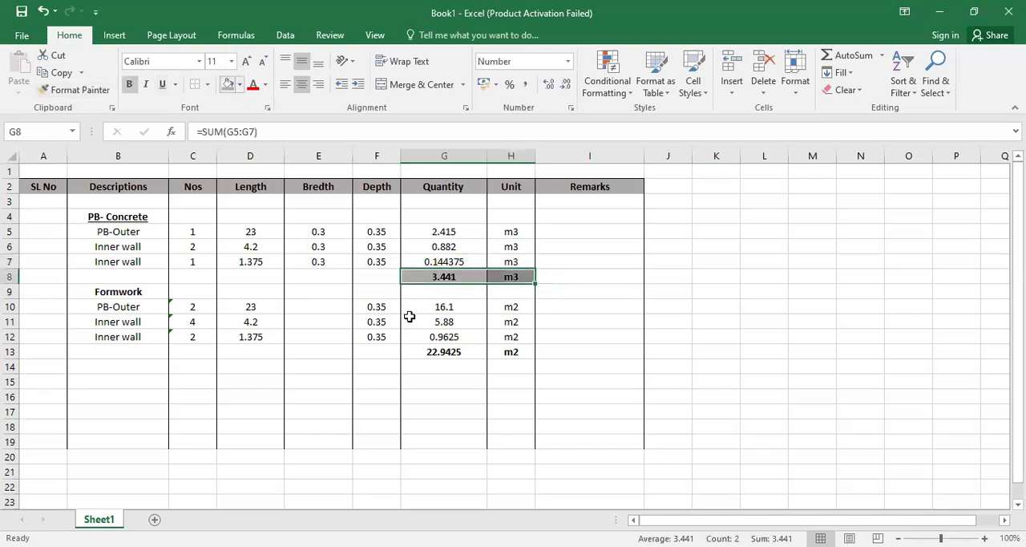
pyautogui.moveTo(429, 346); pyautogui.dragTo(518, 349)
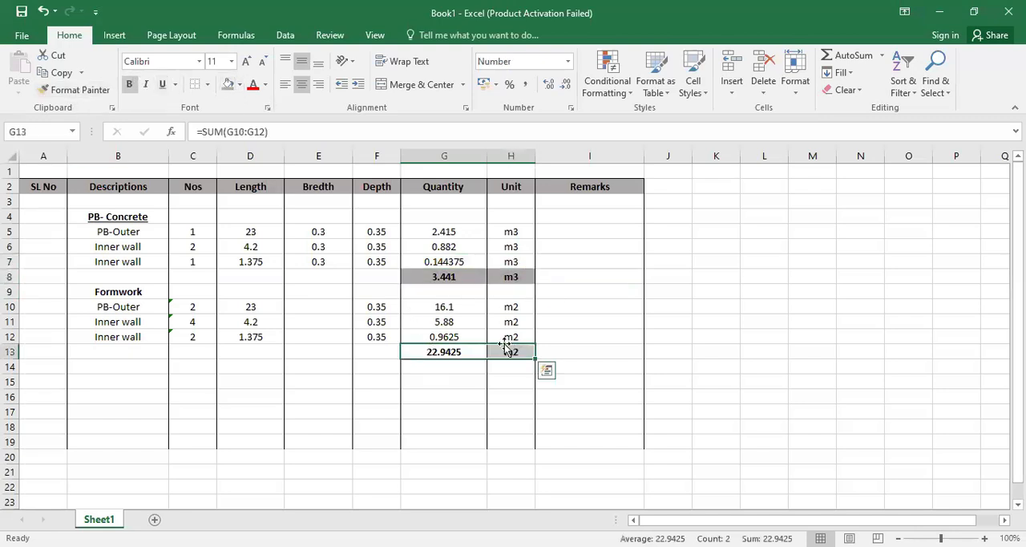
pyautogui.click(228, 84)
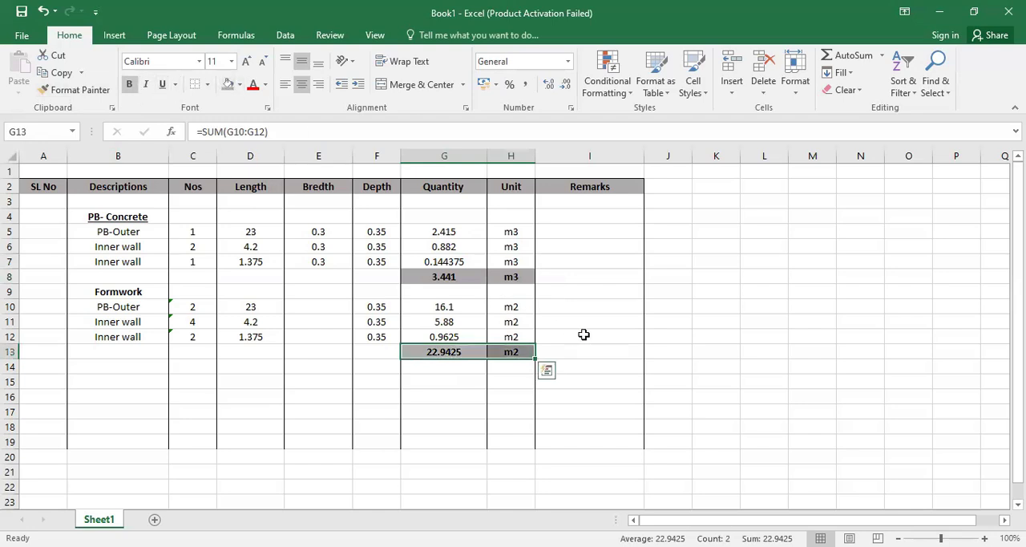
pyautogui.click(583, 335)
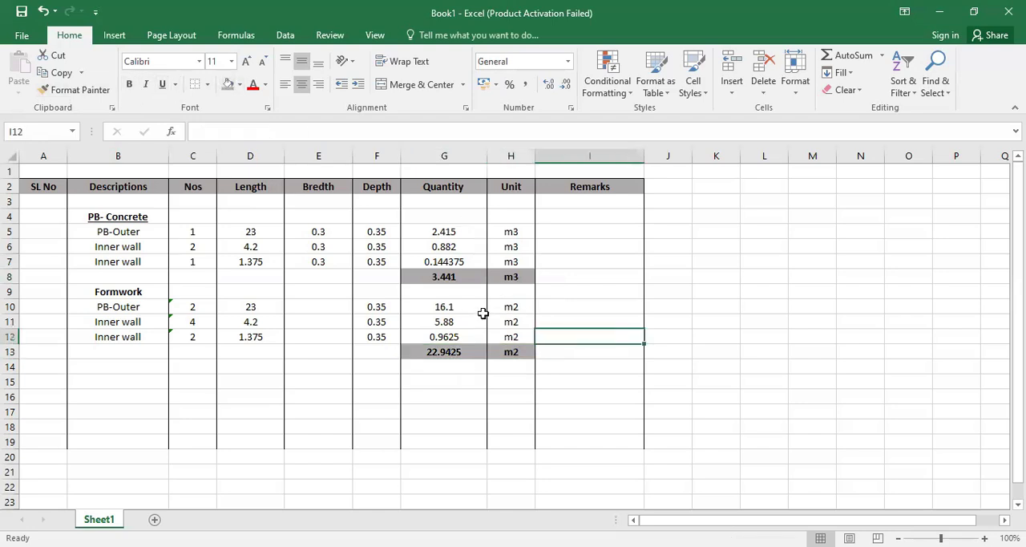